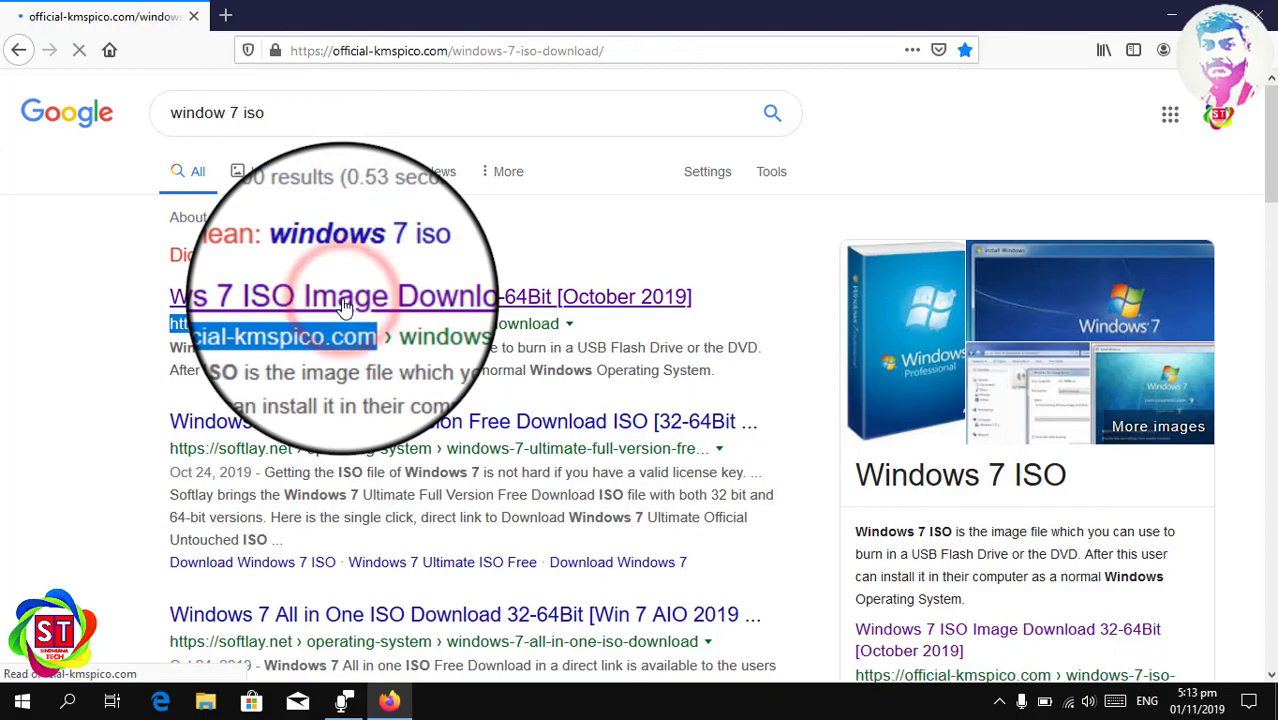
- Open the Windows 7 ISO files version page from the Windows 7 download article and reach its ISO download links
scroll(530, 372, "down", 15)
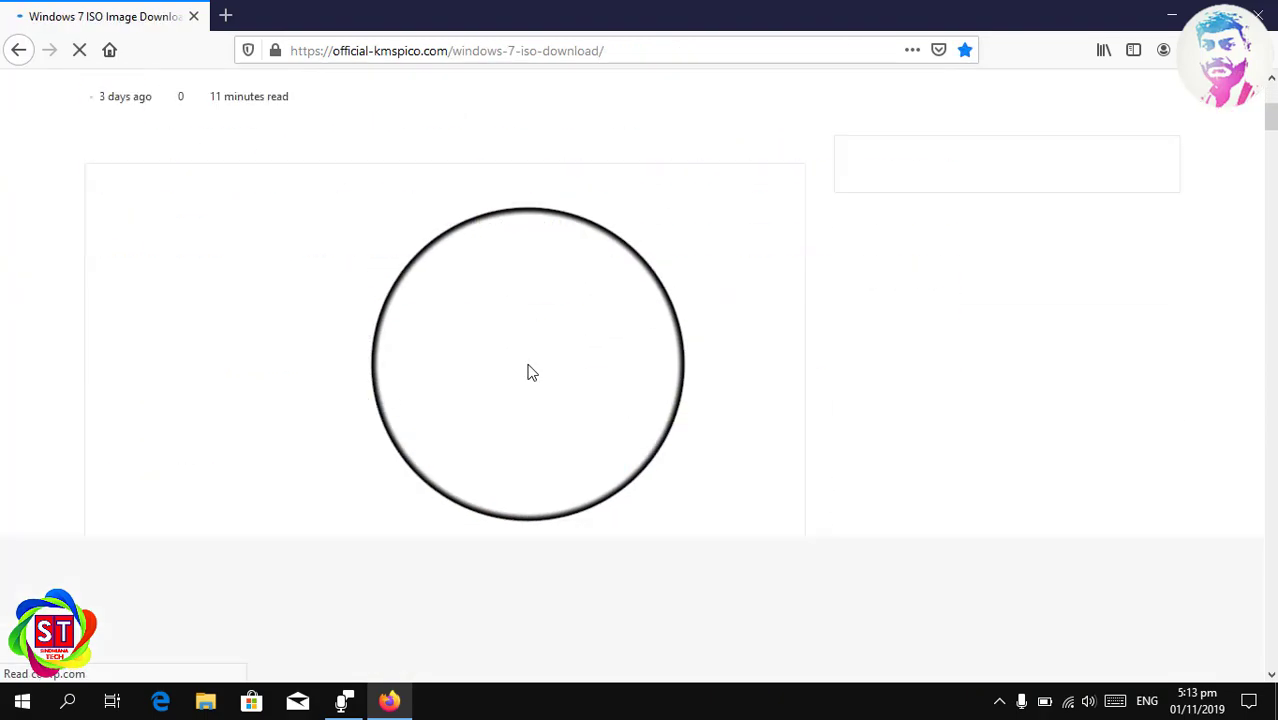
scroll(530, 372, "down", 10)
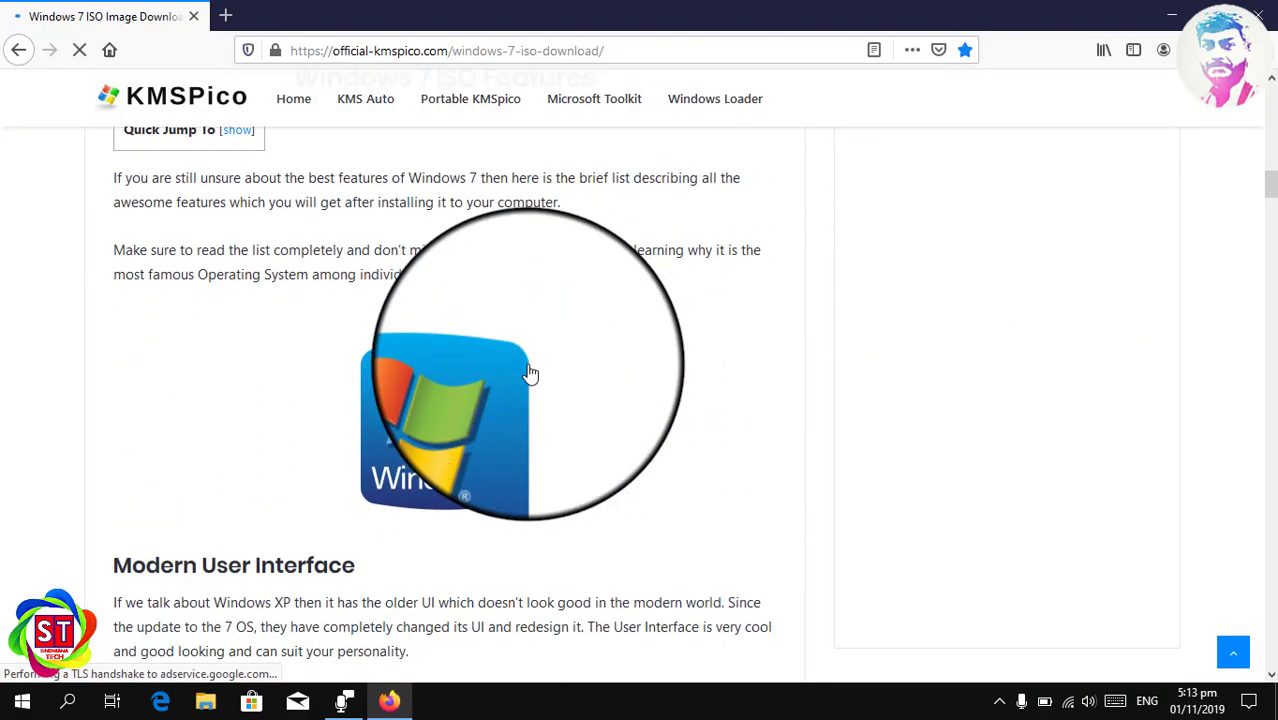
scroll(530, 372, "down", 15)
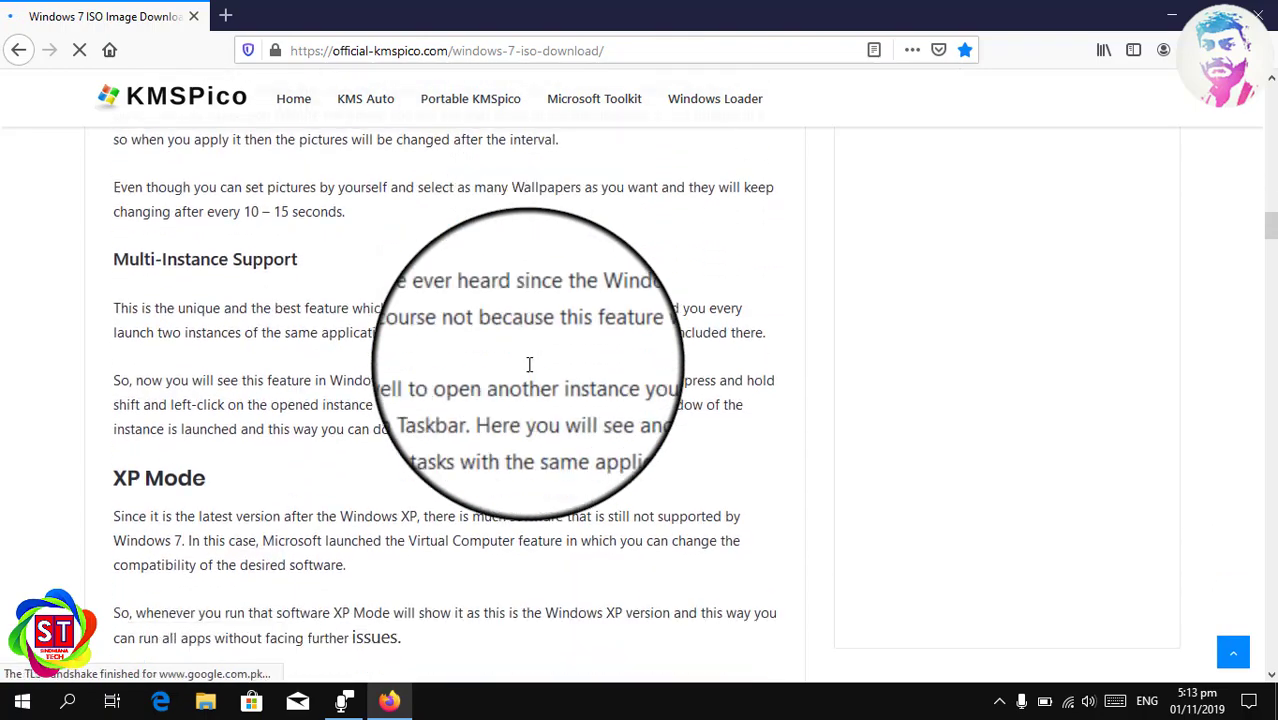
scroll(530, 368, "down", 15)
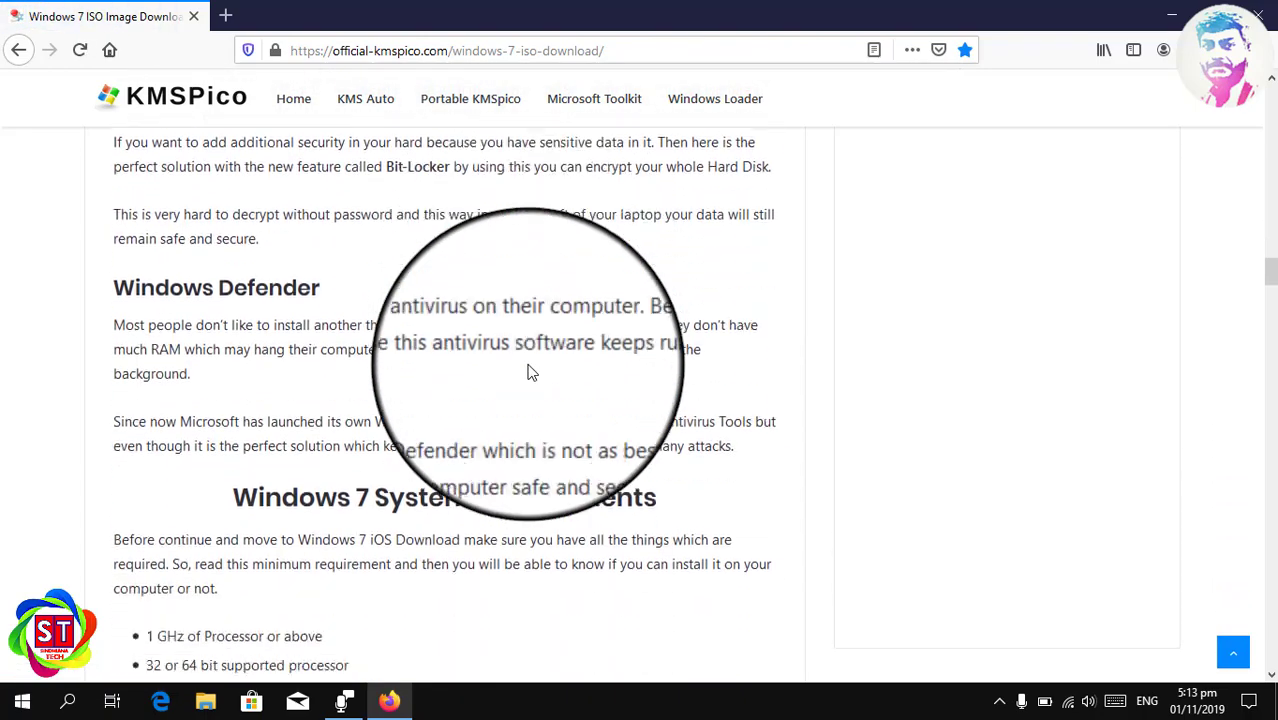
scroll(530, 372, "down", 8)
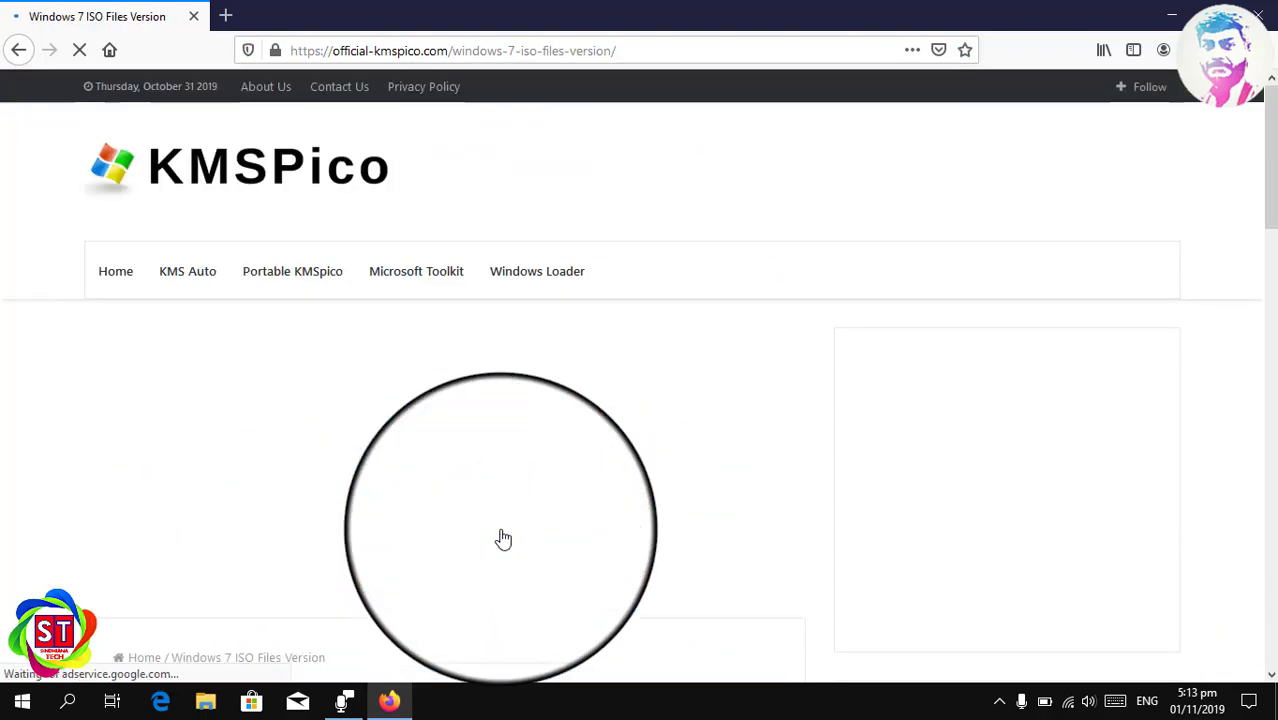
scroll(501, 533, "down", 10)
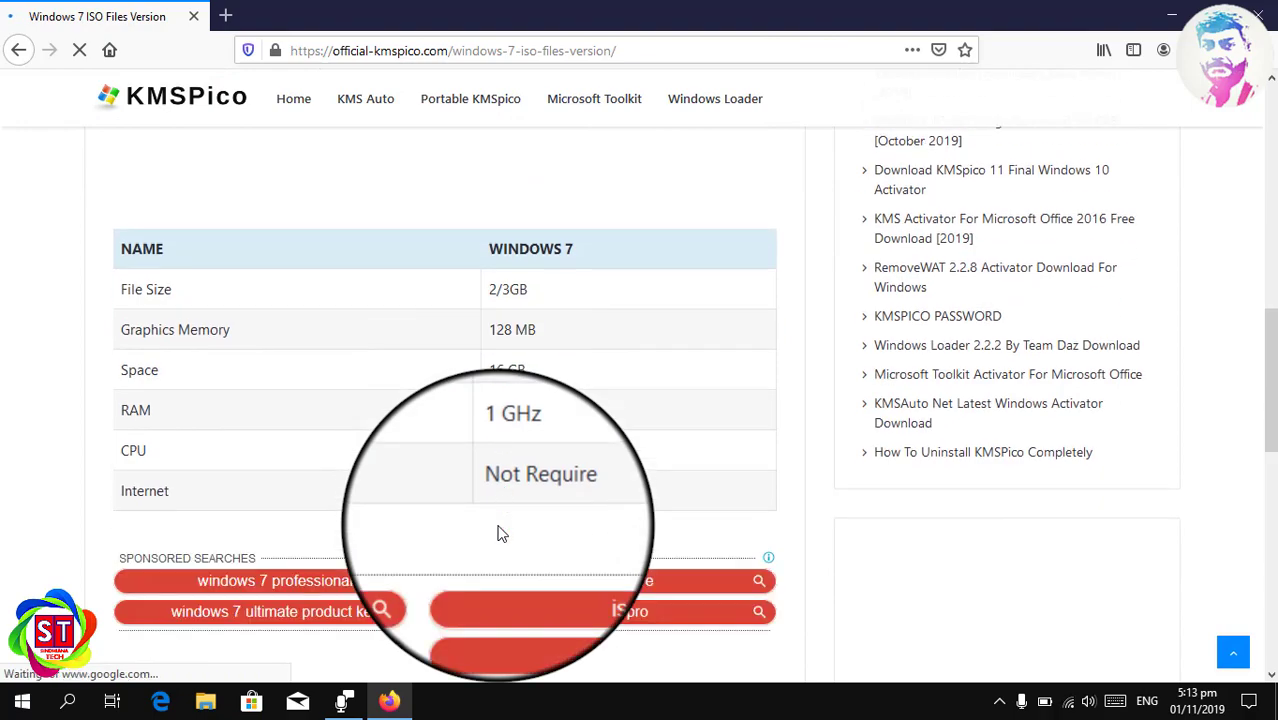
scroll(497, 533, "down", 2)
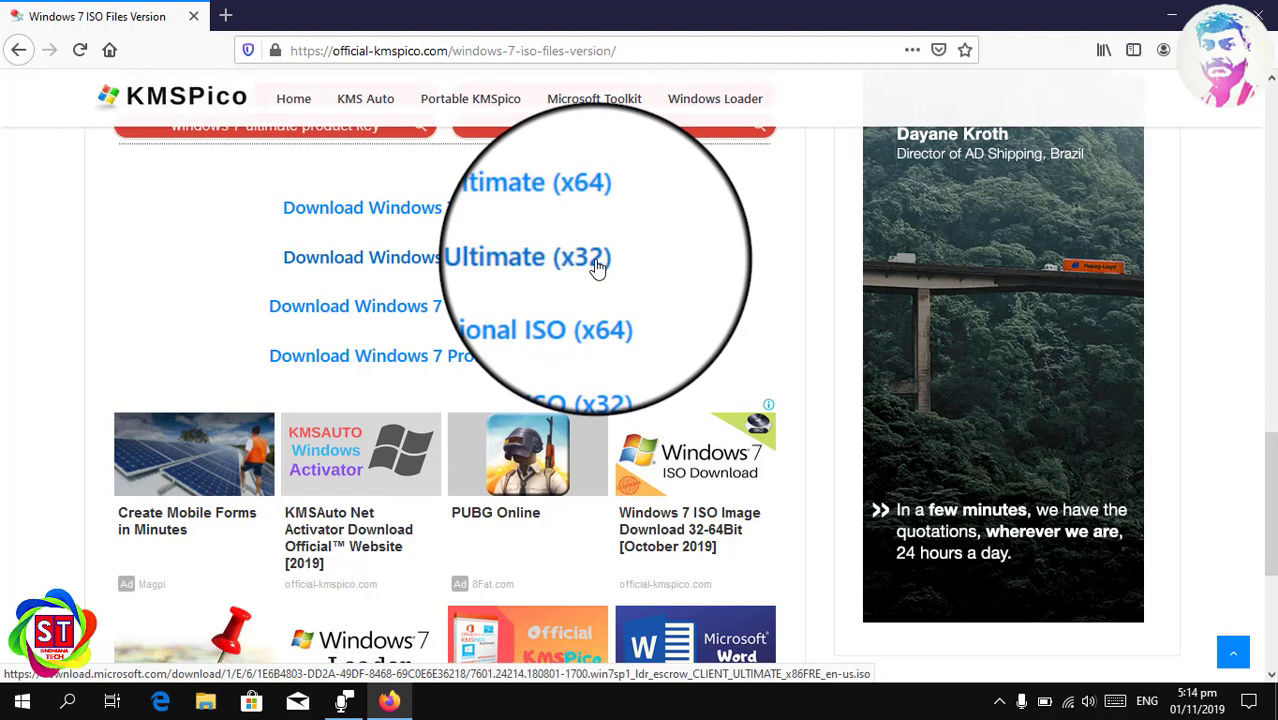
- Minimize the browser and open the properties of This PC to check the computer's system type
left_click(1183, 15)
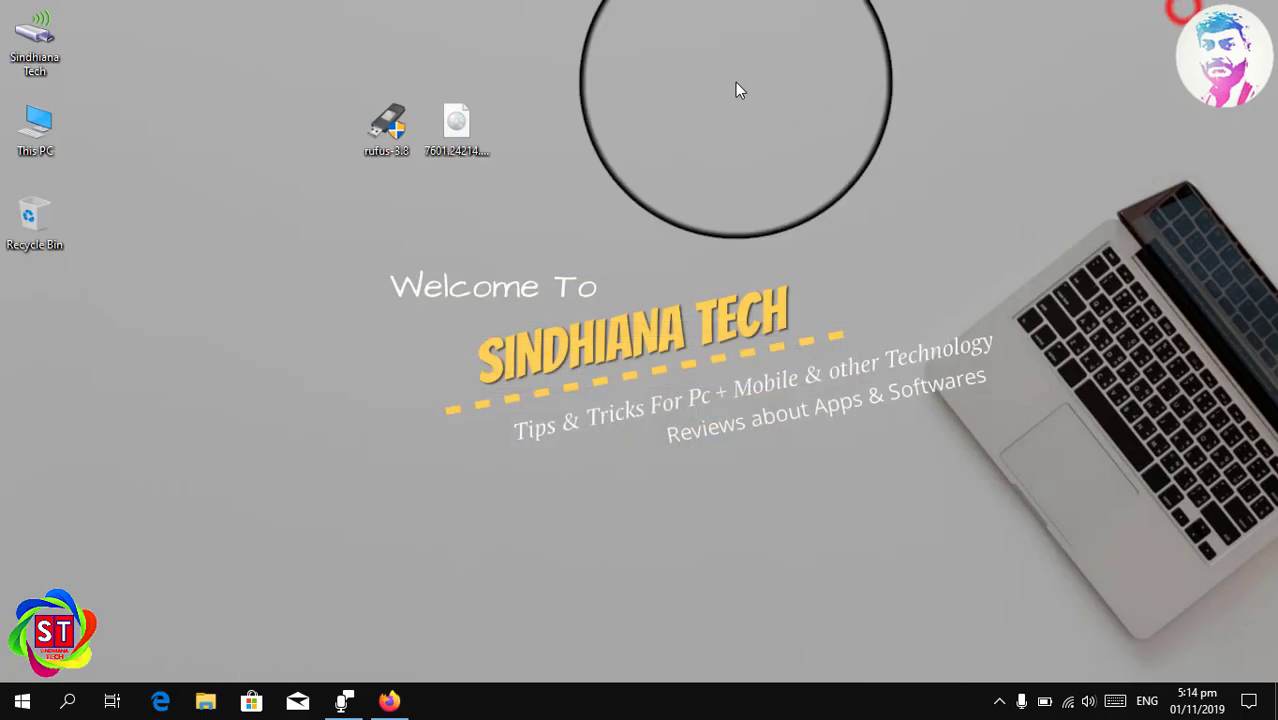
right_click(53, 116)
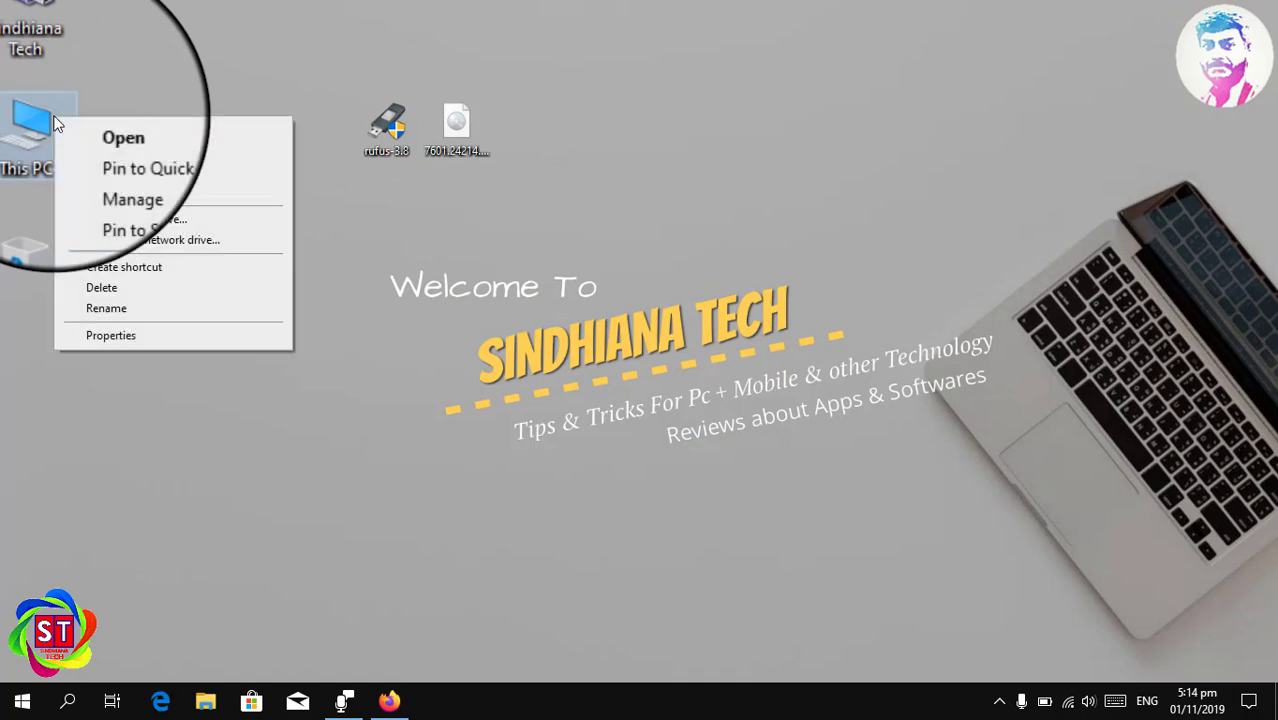
left_click(131, 346)
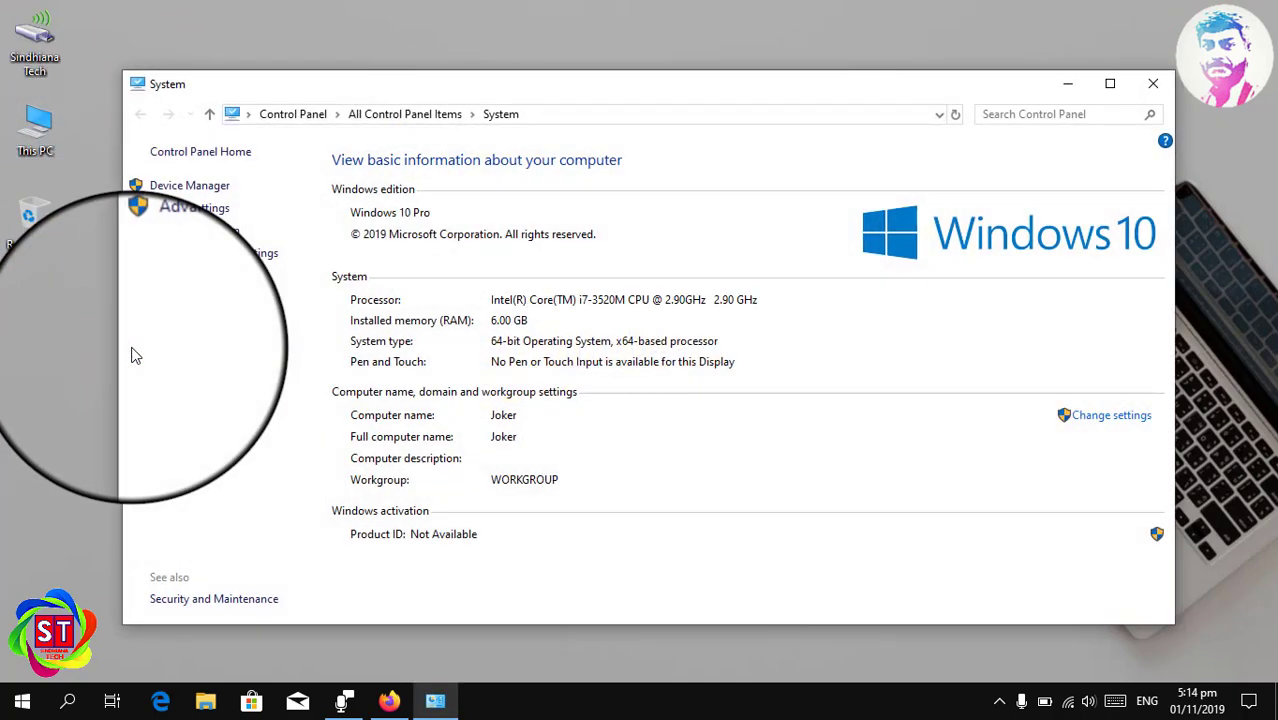
left_click(355, 340)
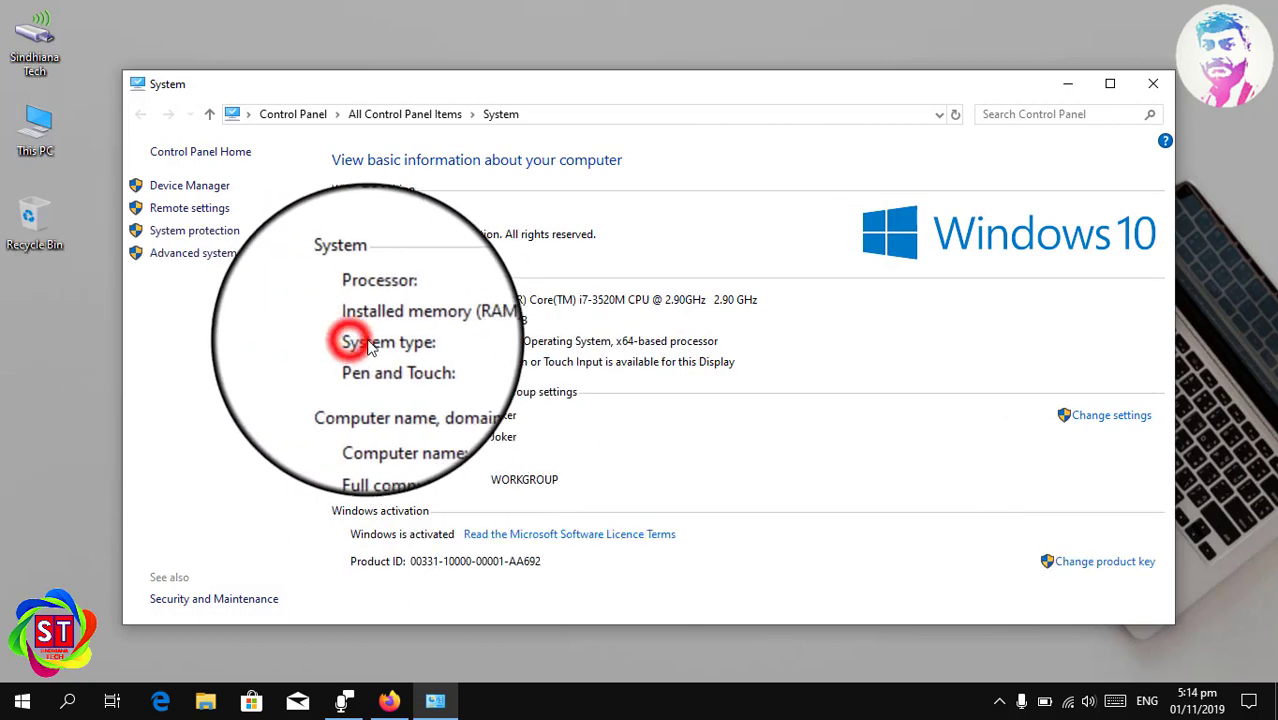
left_click(500, 348)
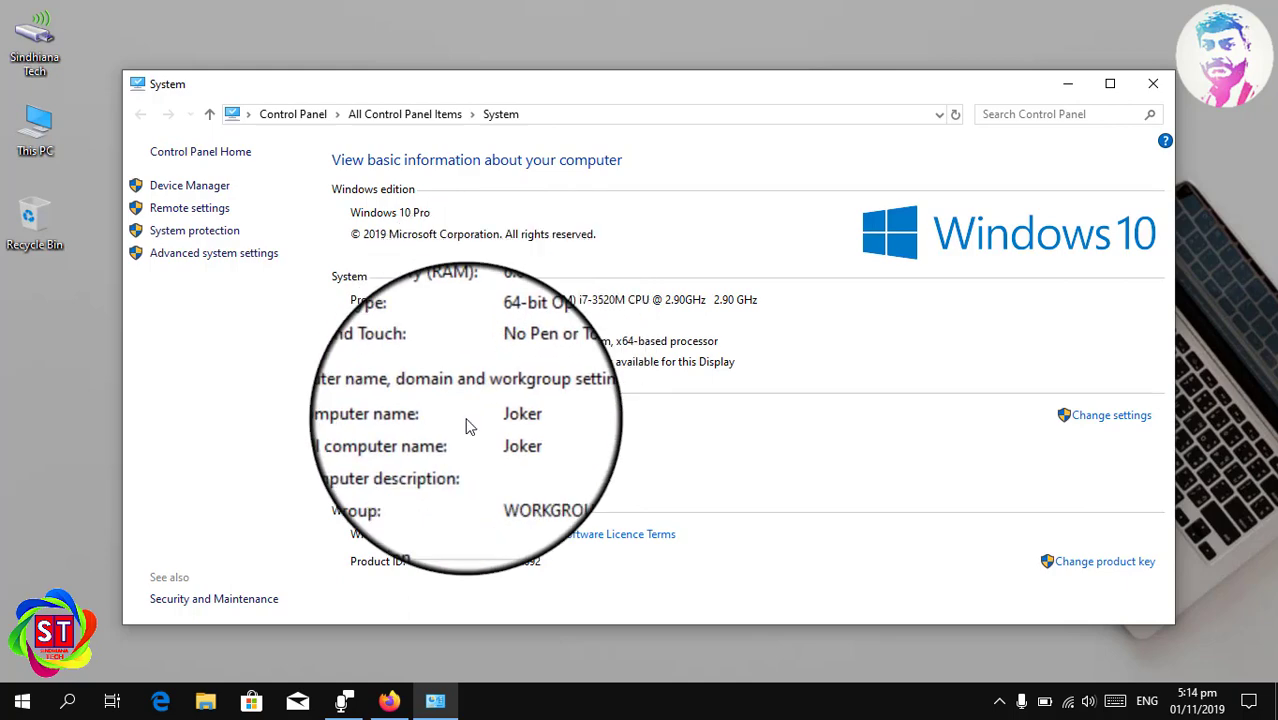
- Switch back to Firefox, start saving the Windows 7 ISO Ultimate (x64) file, and cancel that download
left_click(390, 698)
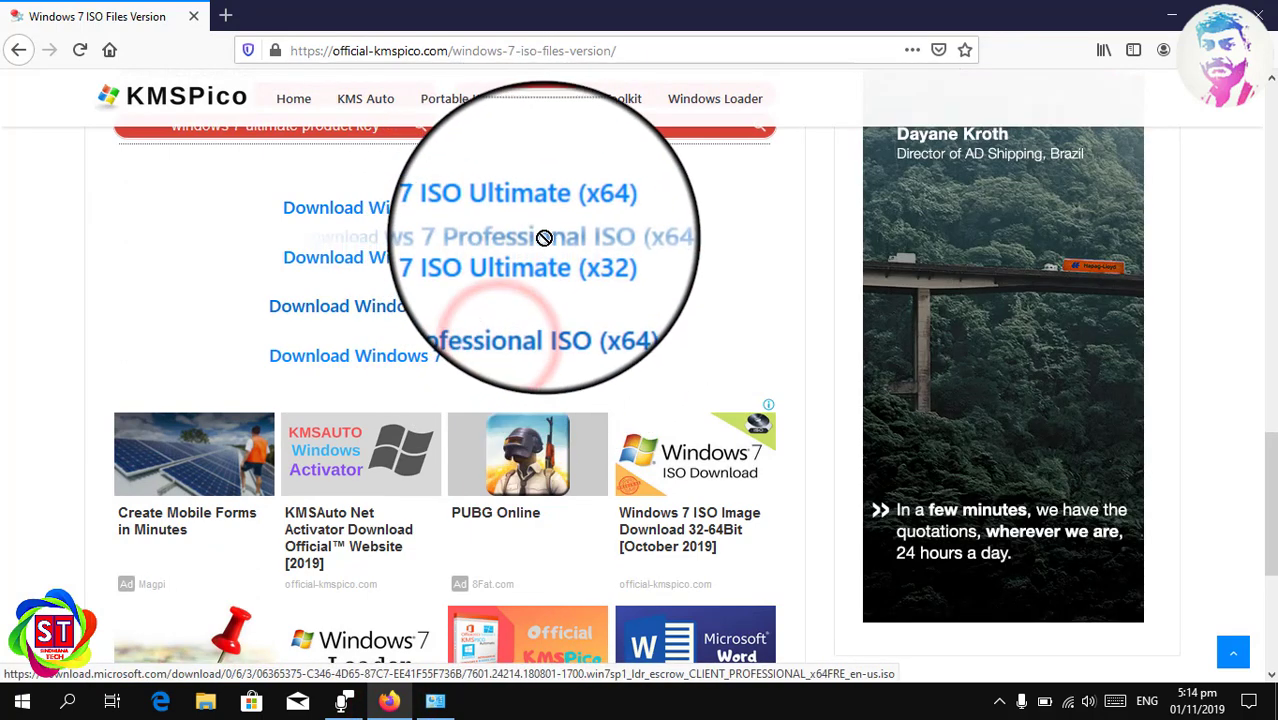
left_click(548, 212)
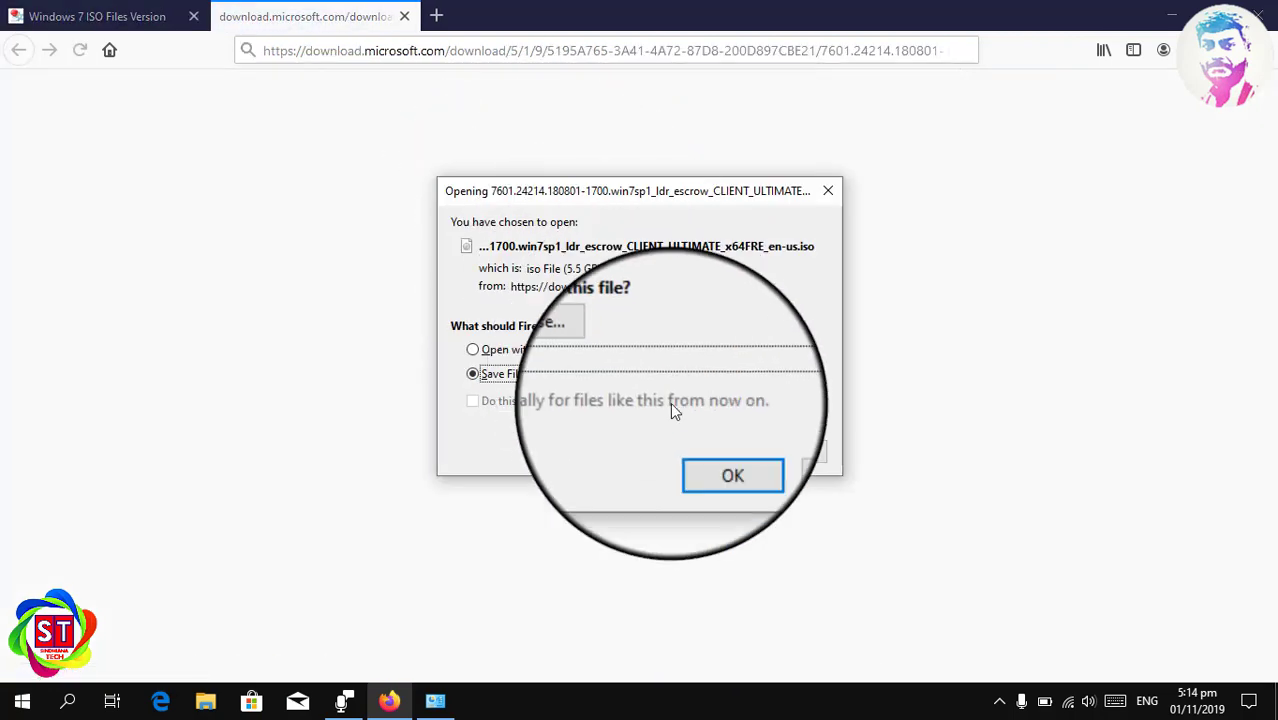
left_click(695, 448)
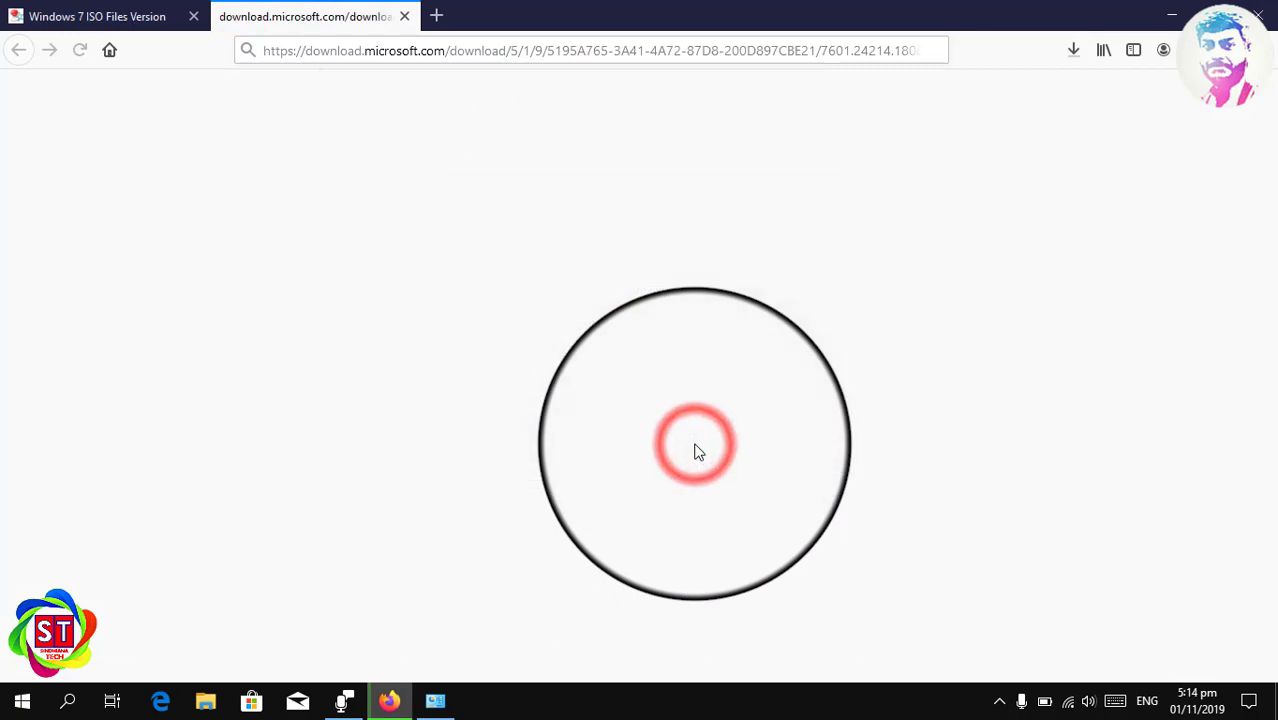
left_click(1068, 55)
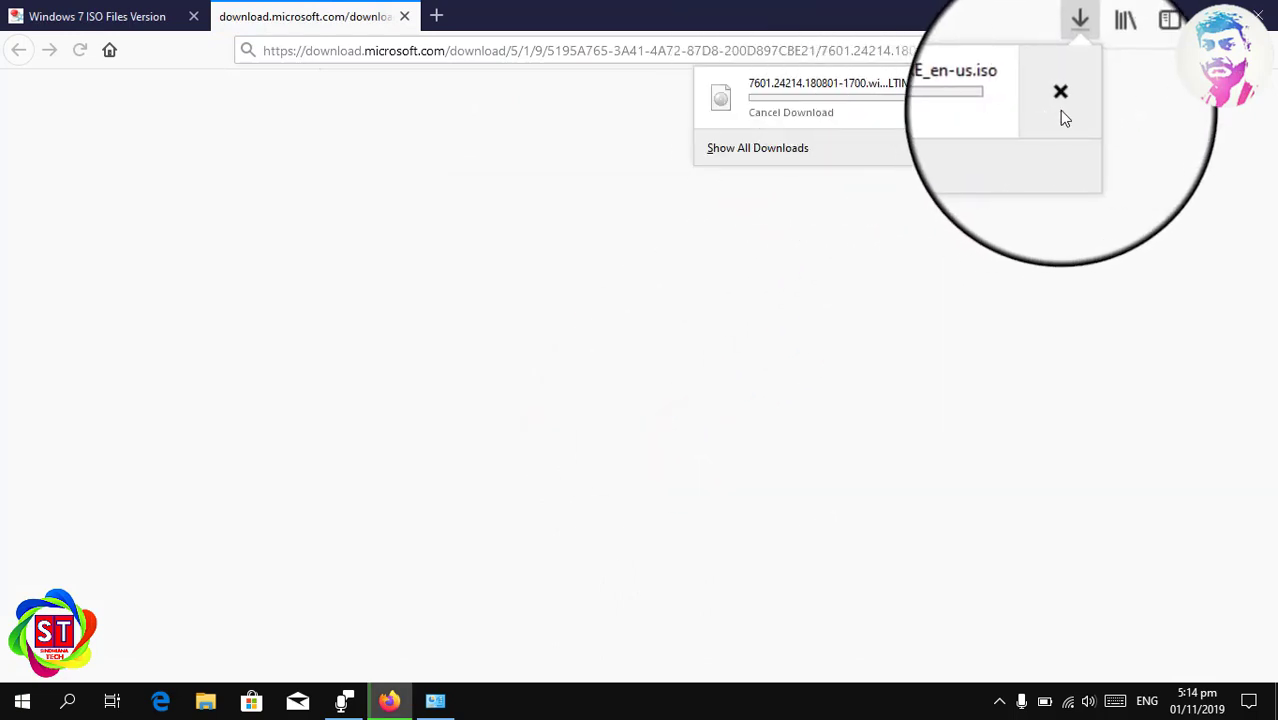
left_click(1060, 93)
- Search the web for "rufus" in a new tab and open the rufus.ie result
left_click(435, 17)
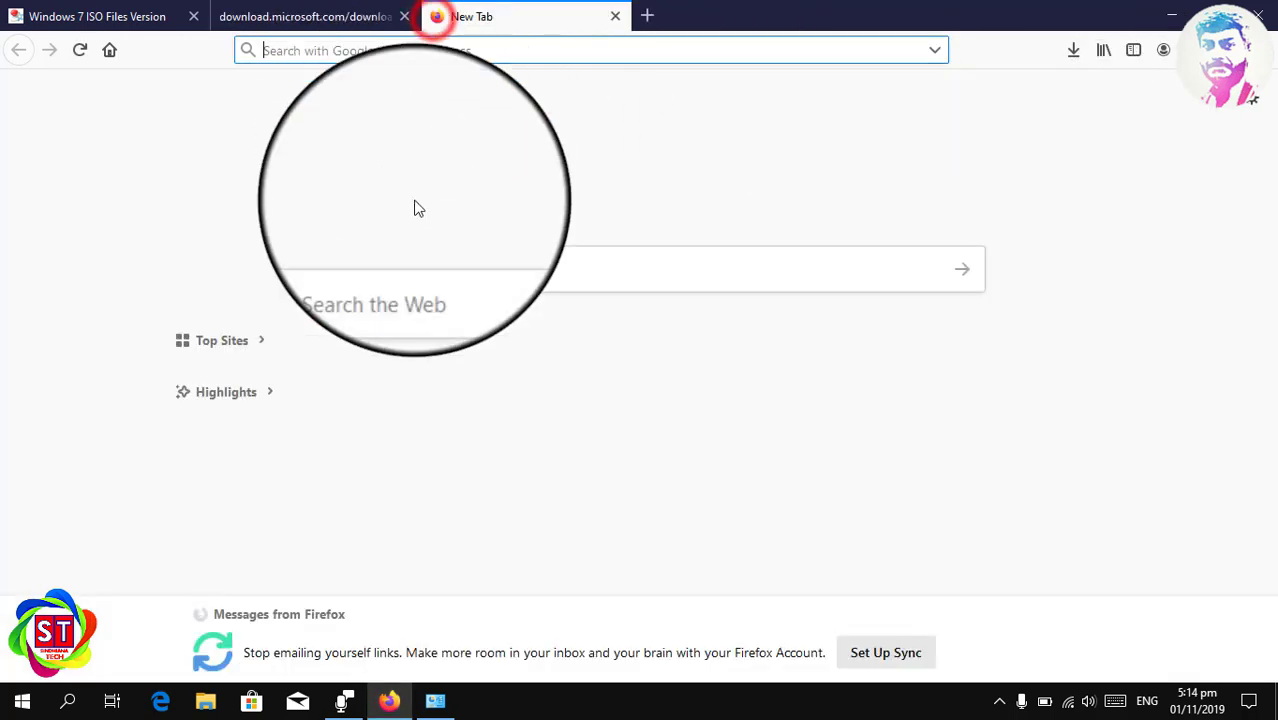
left_click(405, 278)
type("ruf")
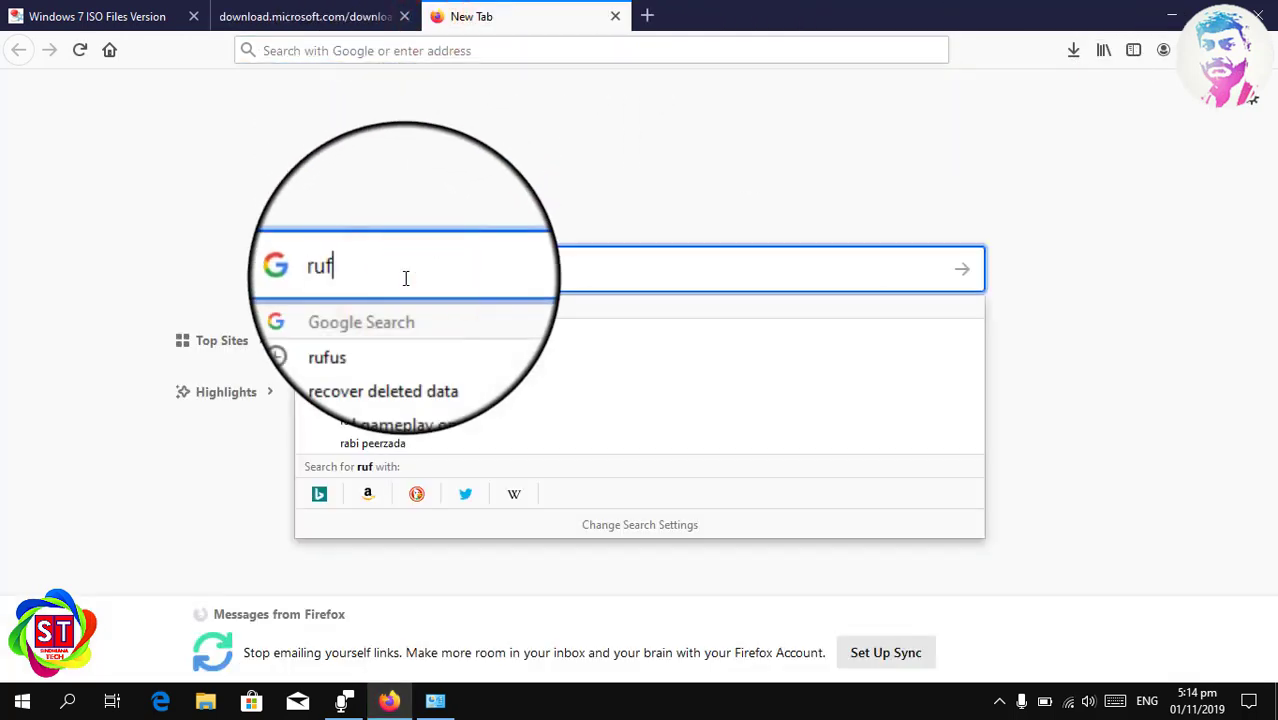
type("us")
key("Return")
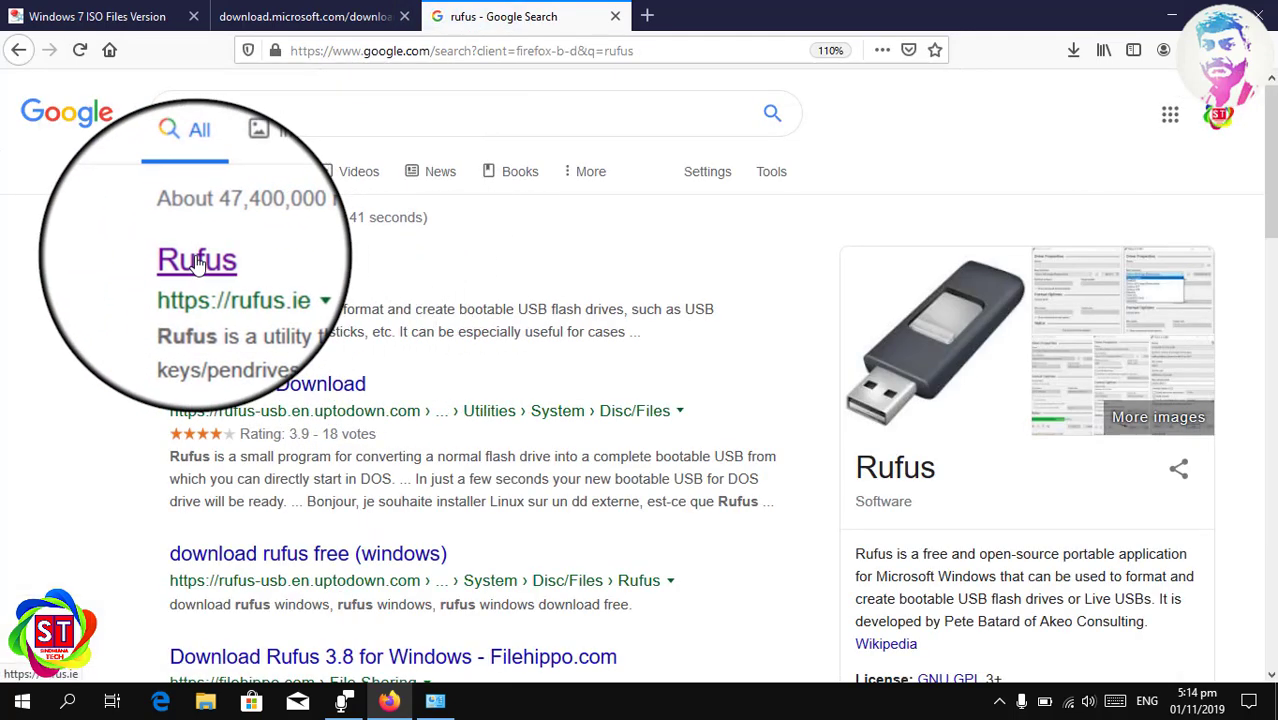
left_click(197, 262)
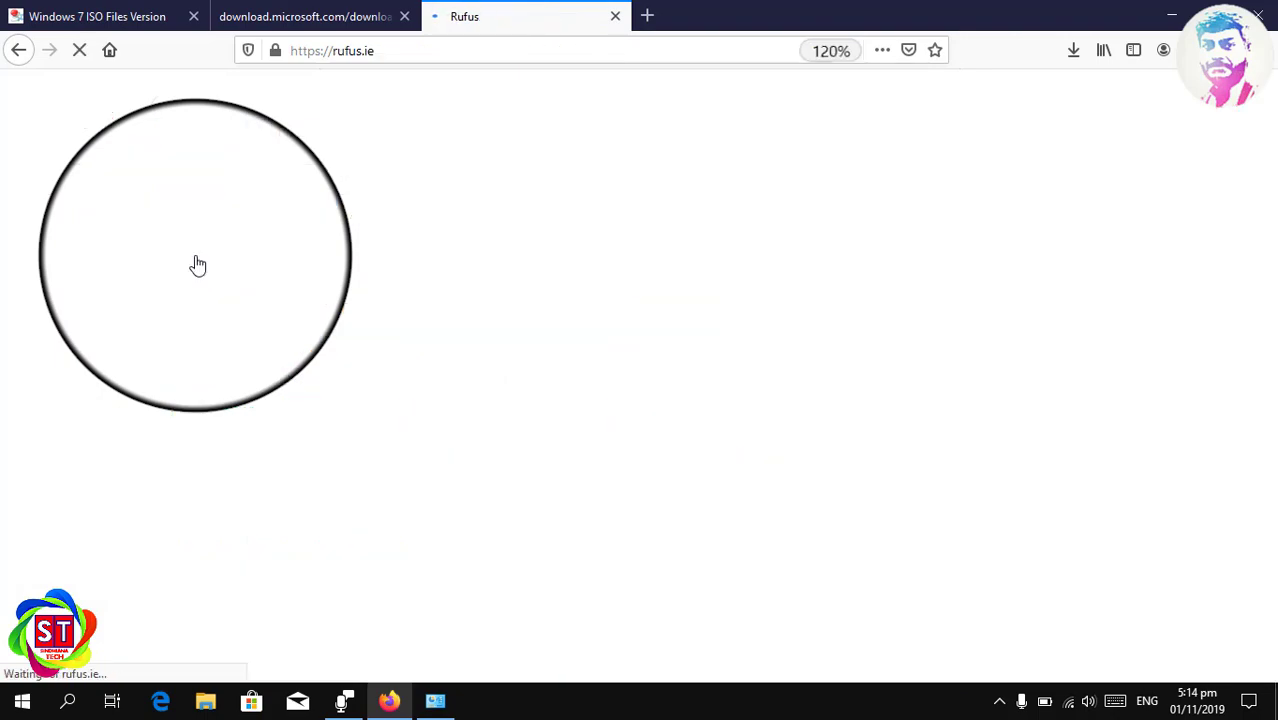
- Download Rufus 3.8 from the site's Download section and save rufus-3.8.exe
scroll(197, 263, "down", 10)
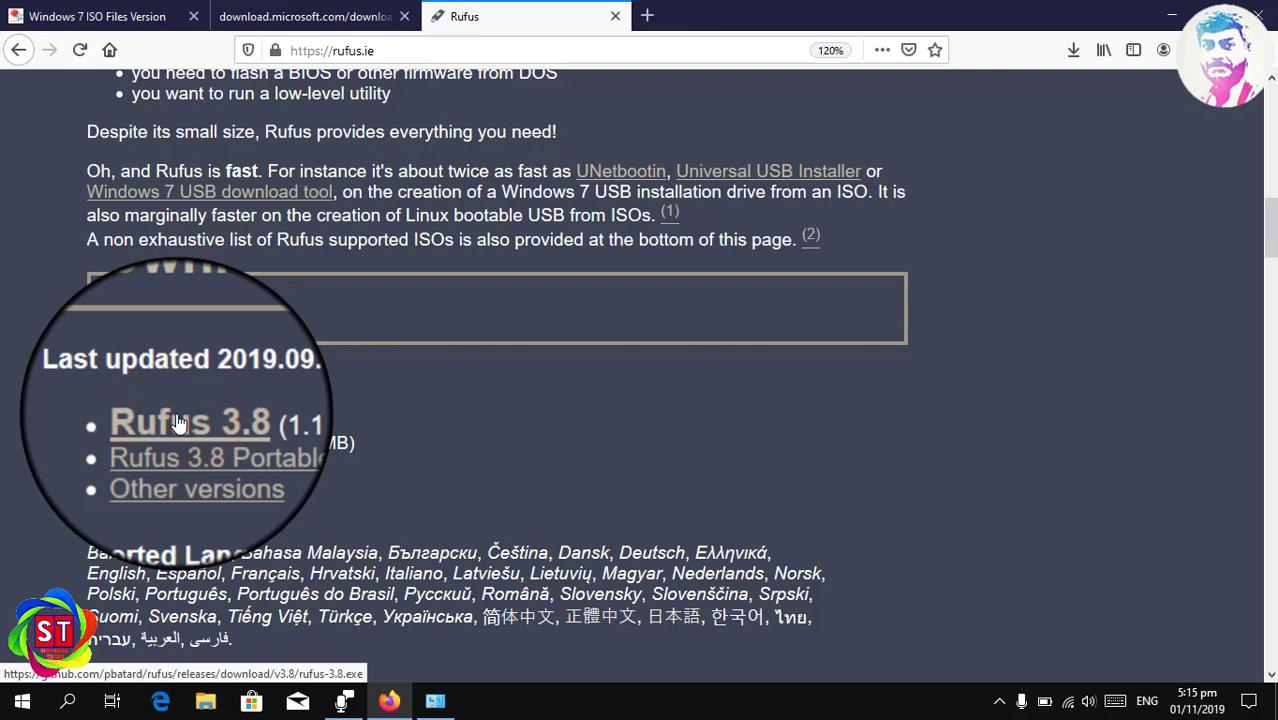
left_click(178, 423)
left_click(727, 345)
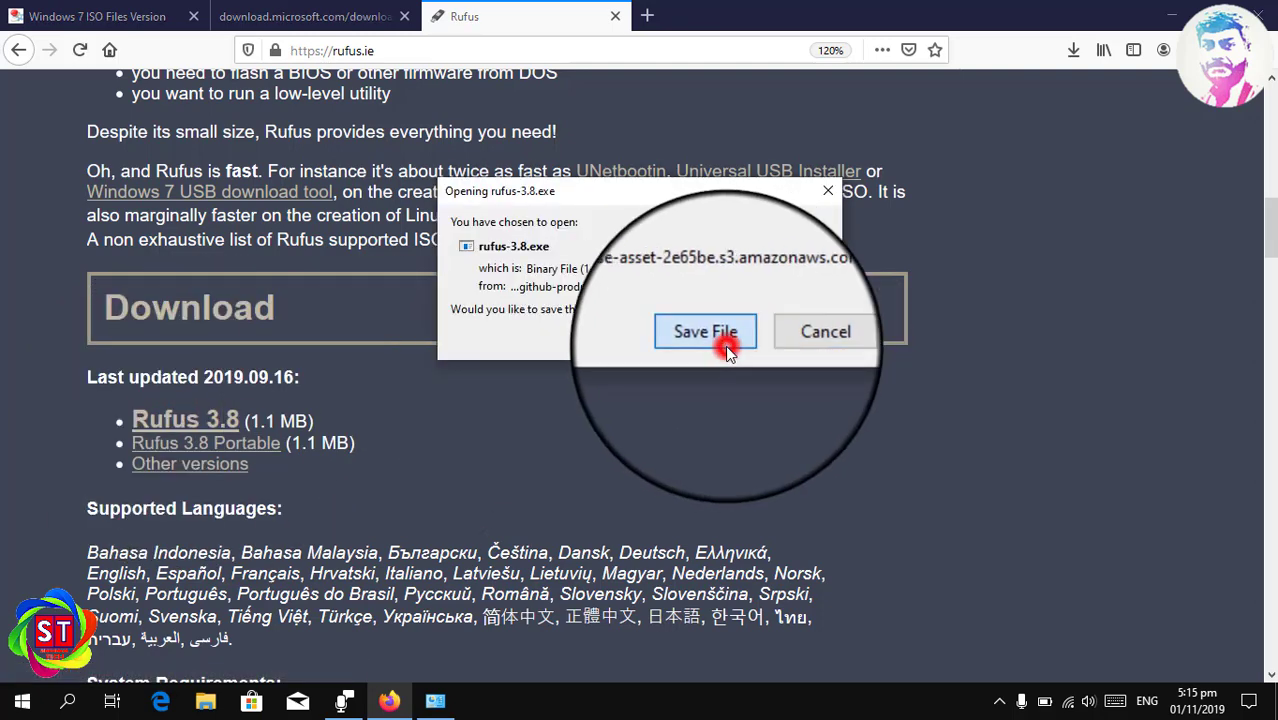
- Close the Rufus tab and clear the browser and System windows off the desktop
left_click(613, 15)
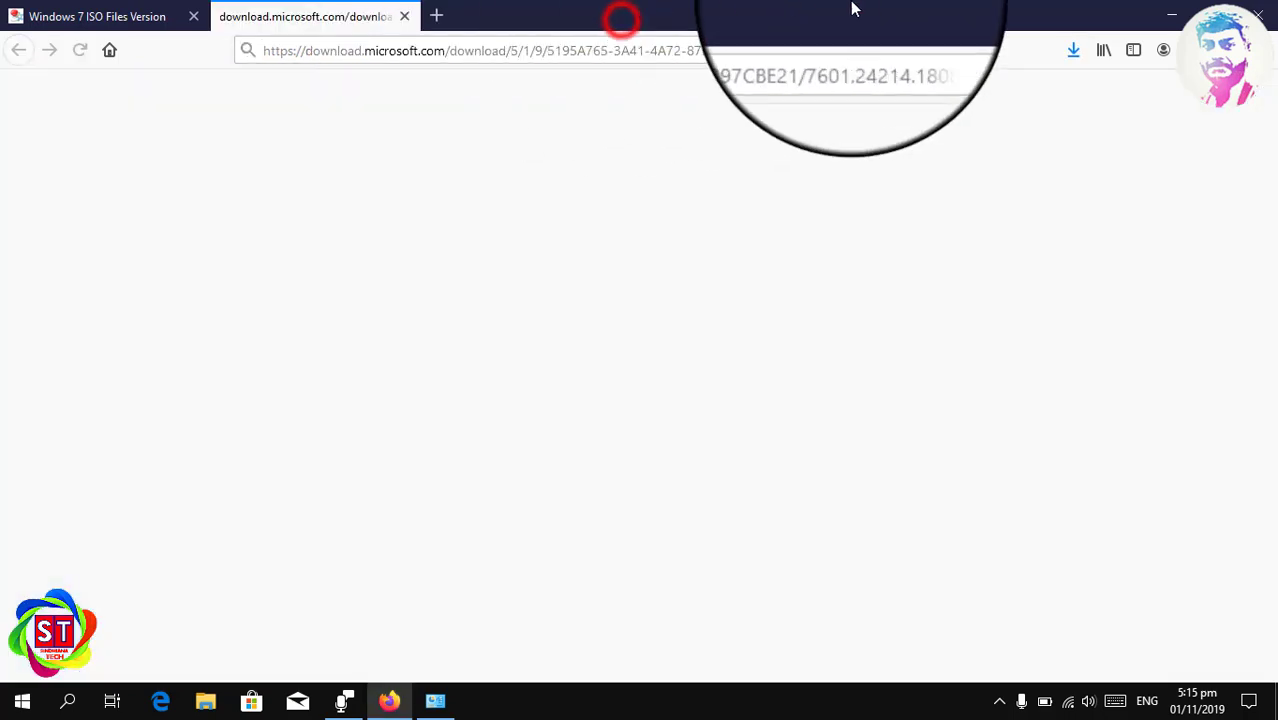
left_click(1168, 18)
left_click(1152, 84)
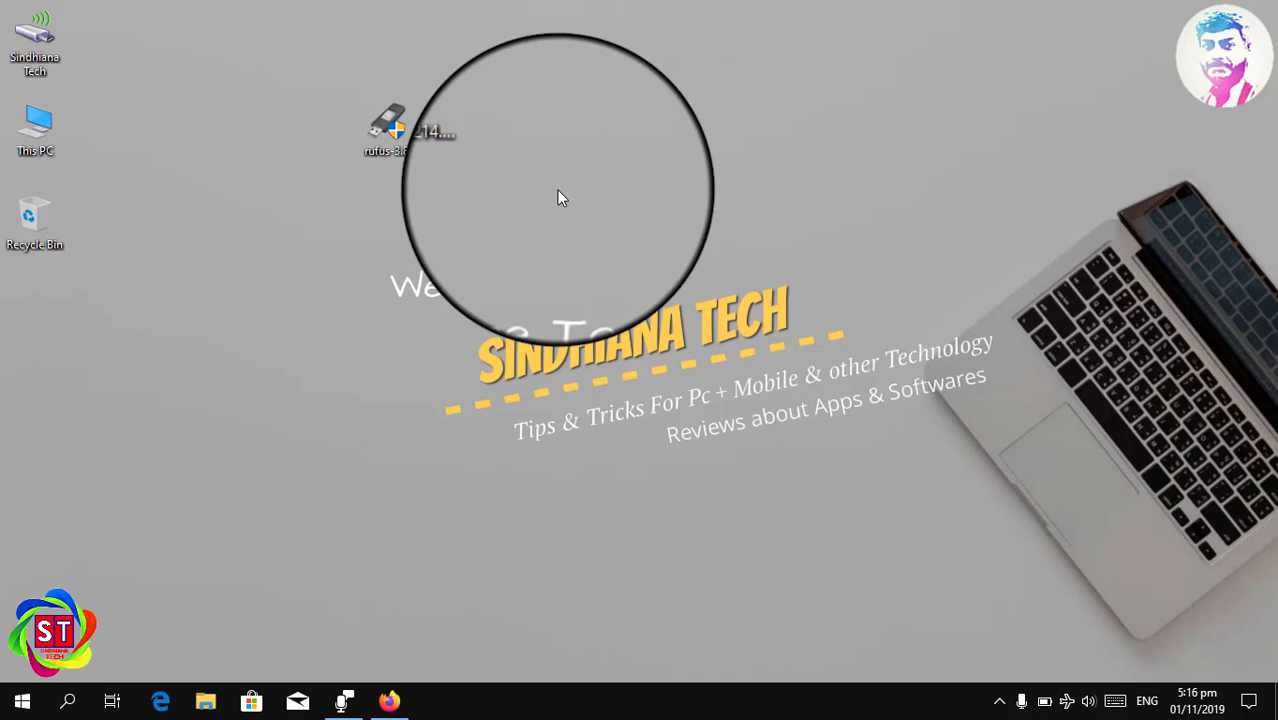
- Launch rufus-3.8 from the desktop and choose the 32 gb (D:) USB drive as the device
left_click(380, 130)
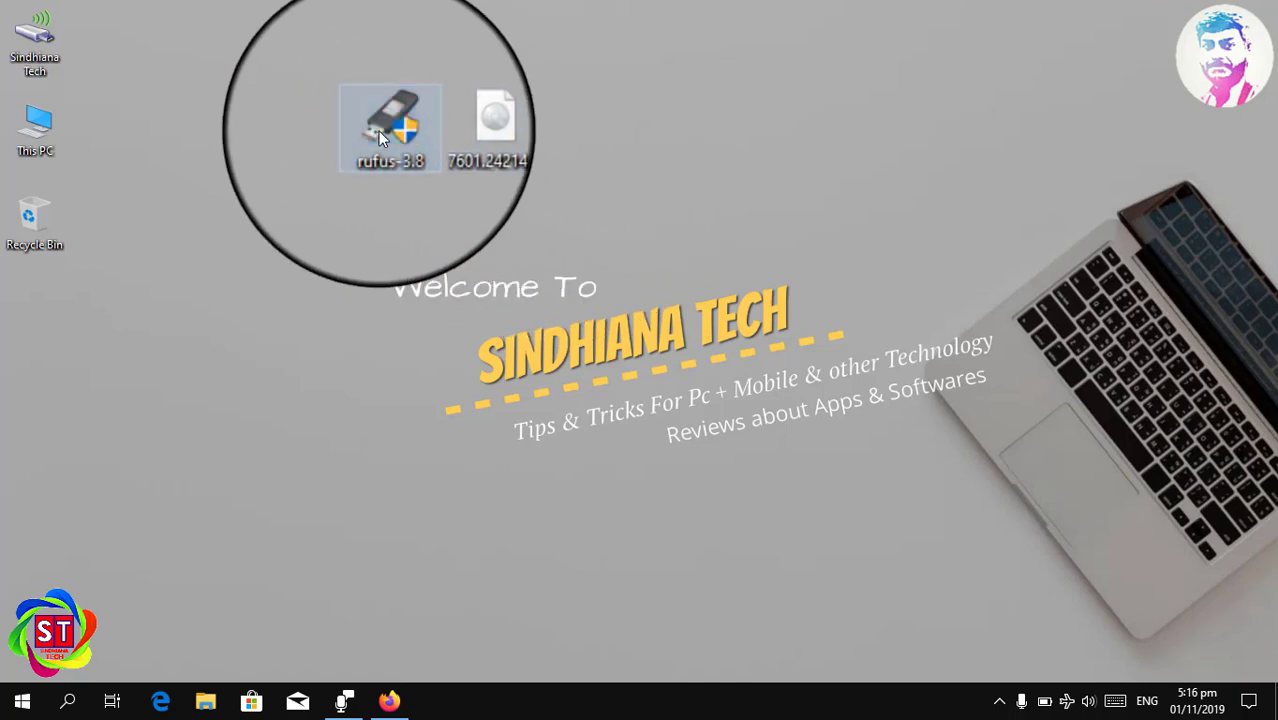
double_click(378, 131)
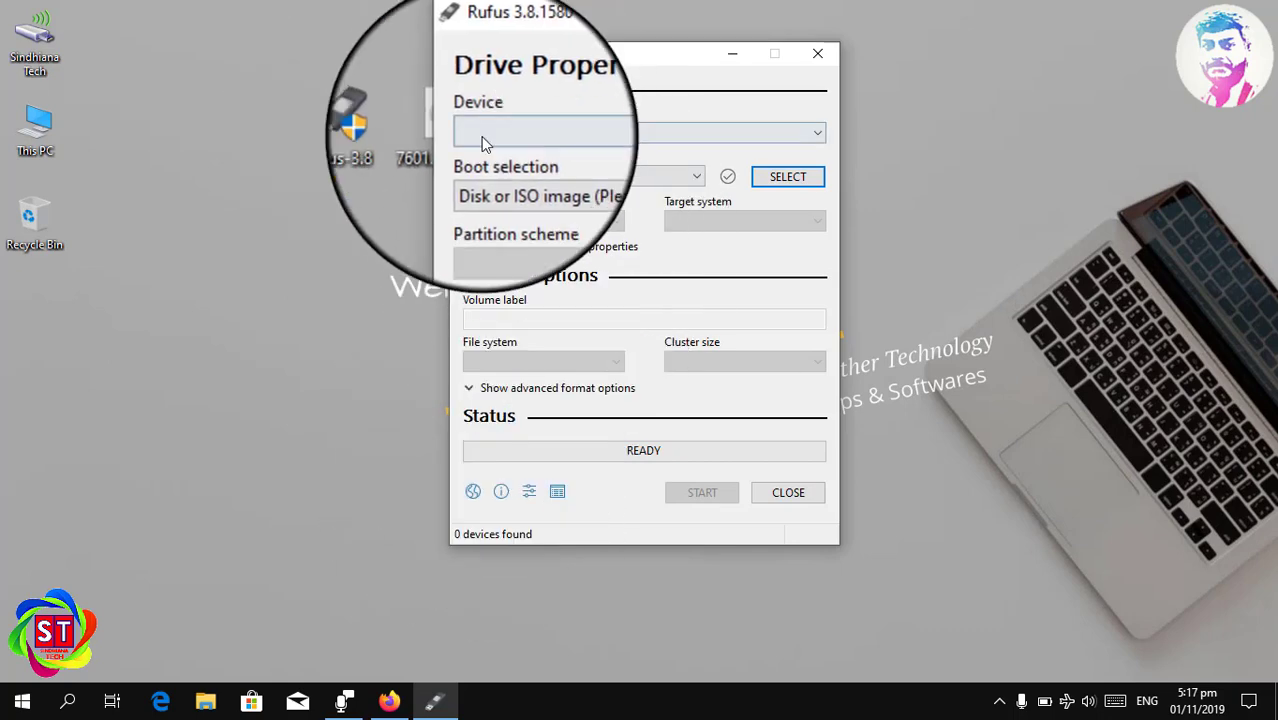
left_click(482, 137)
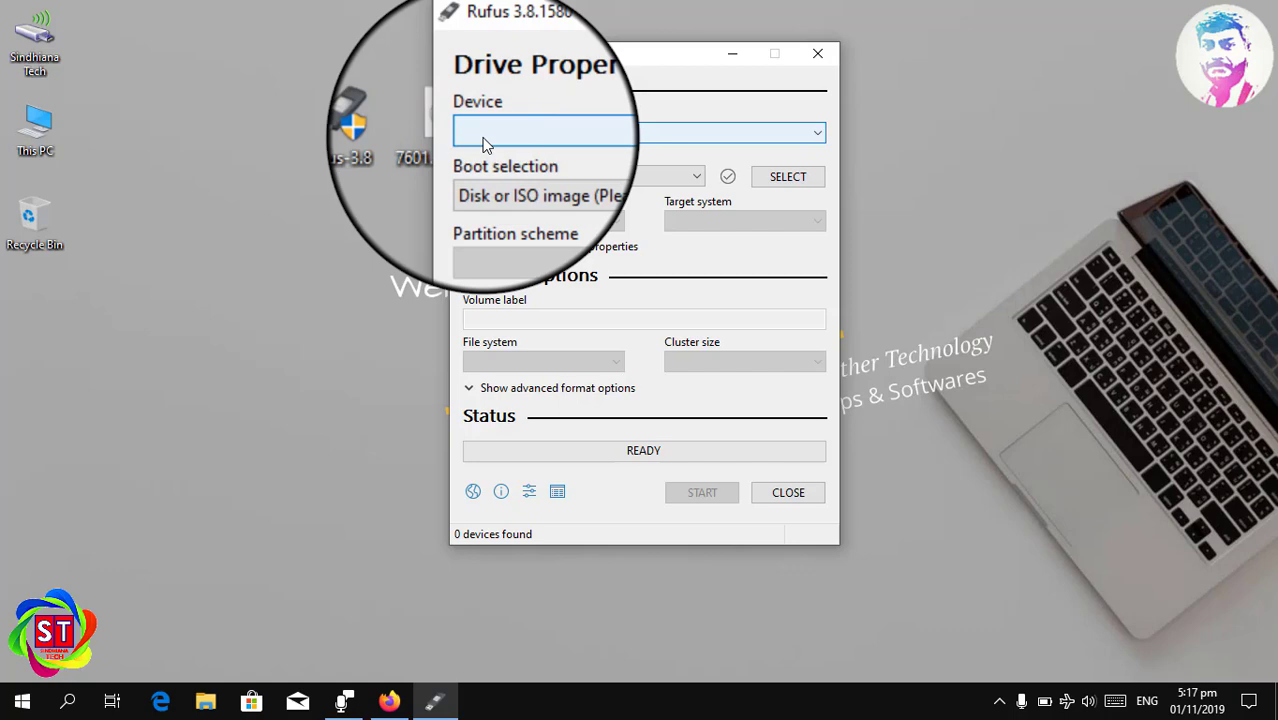
left_click(610, 130)
left_click(610, 155)
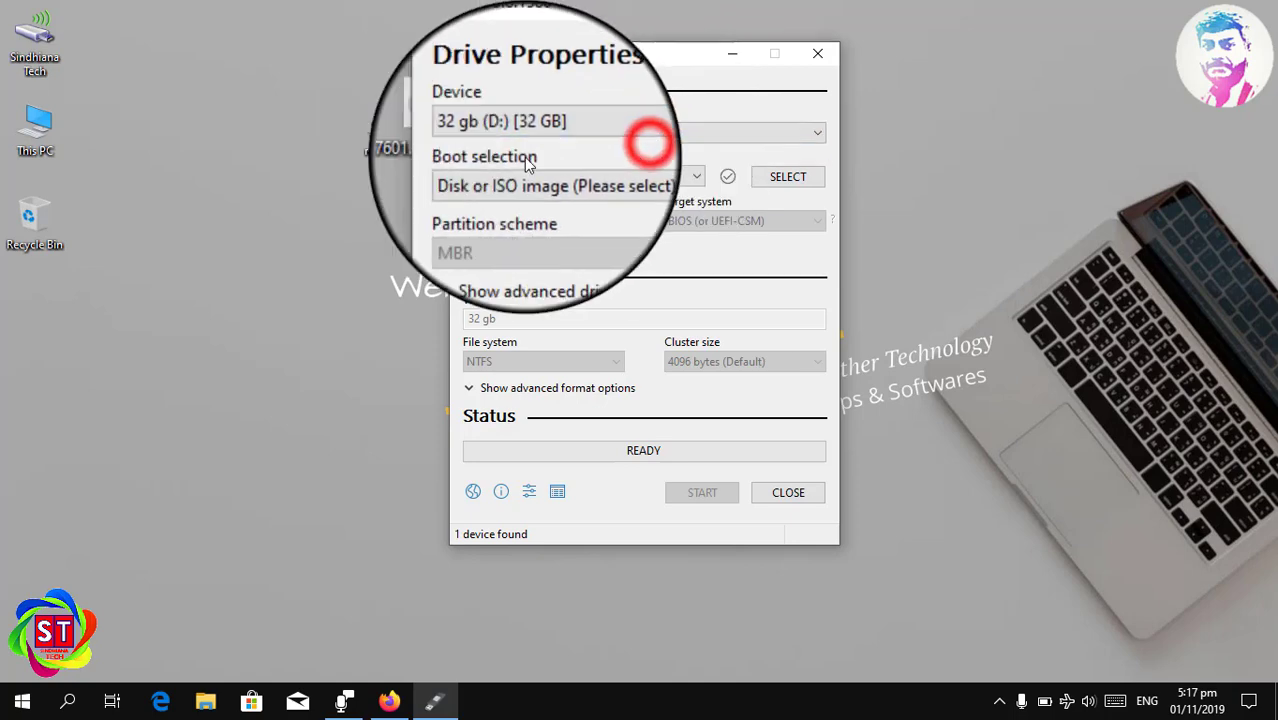
- Open the 32 gb (D:) drive from This PC to inspect its contents, and close File Explorer
left_click(53, 131)
double_click(53, 131)
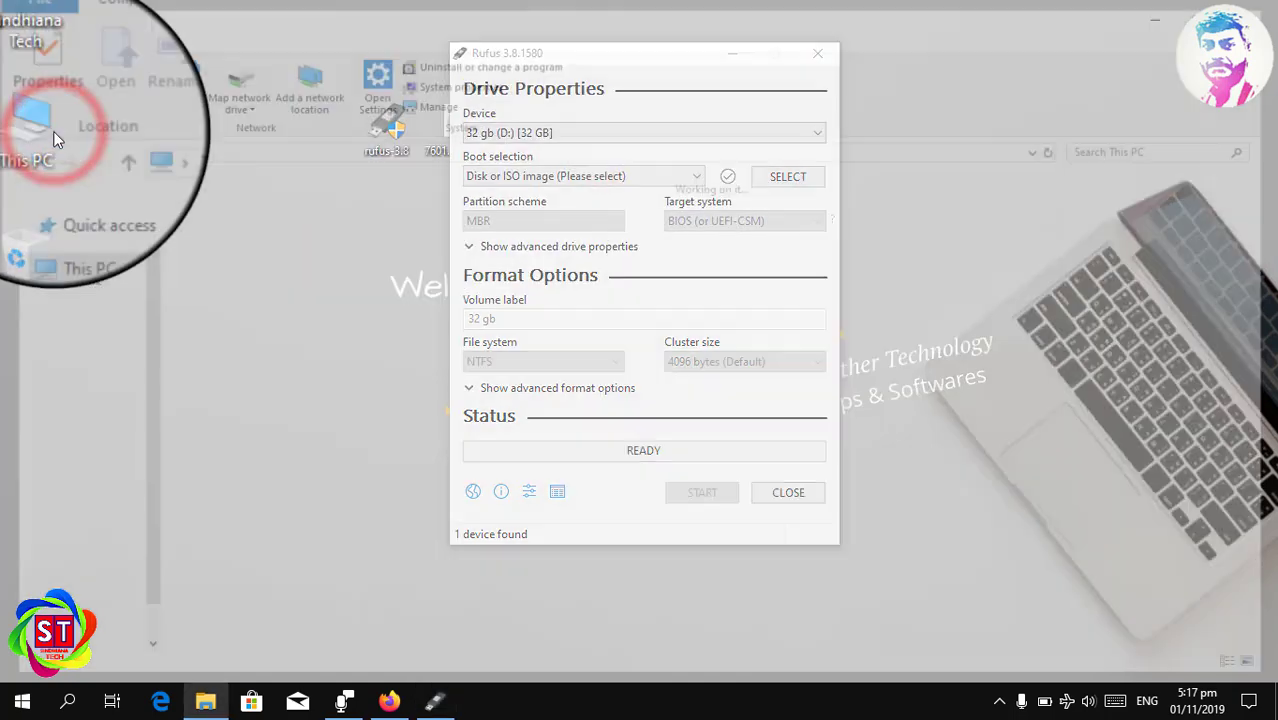
double_click(516, 365)
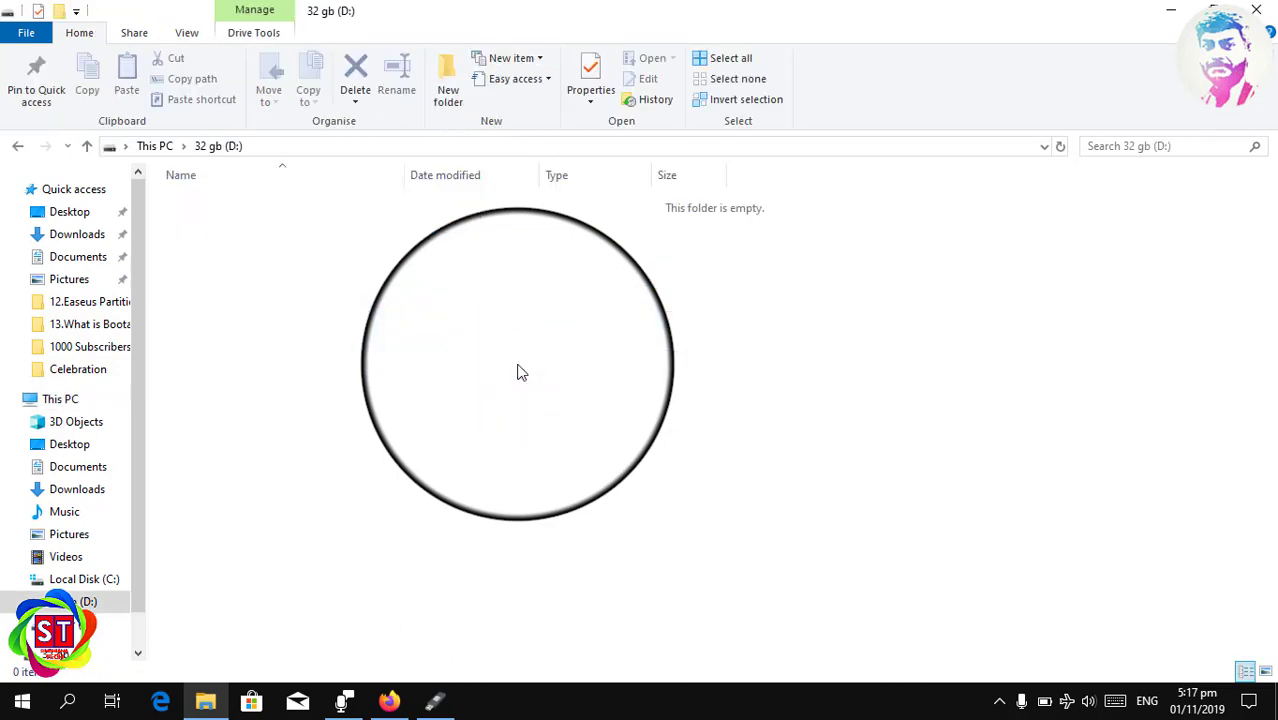
left_click(518, 370)
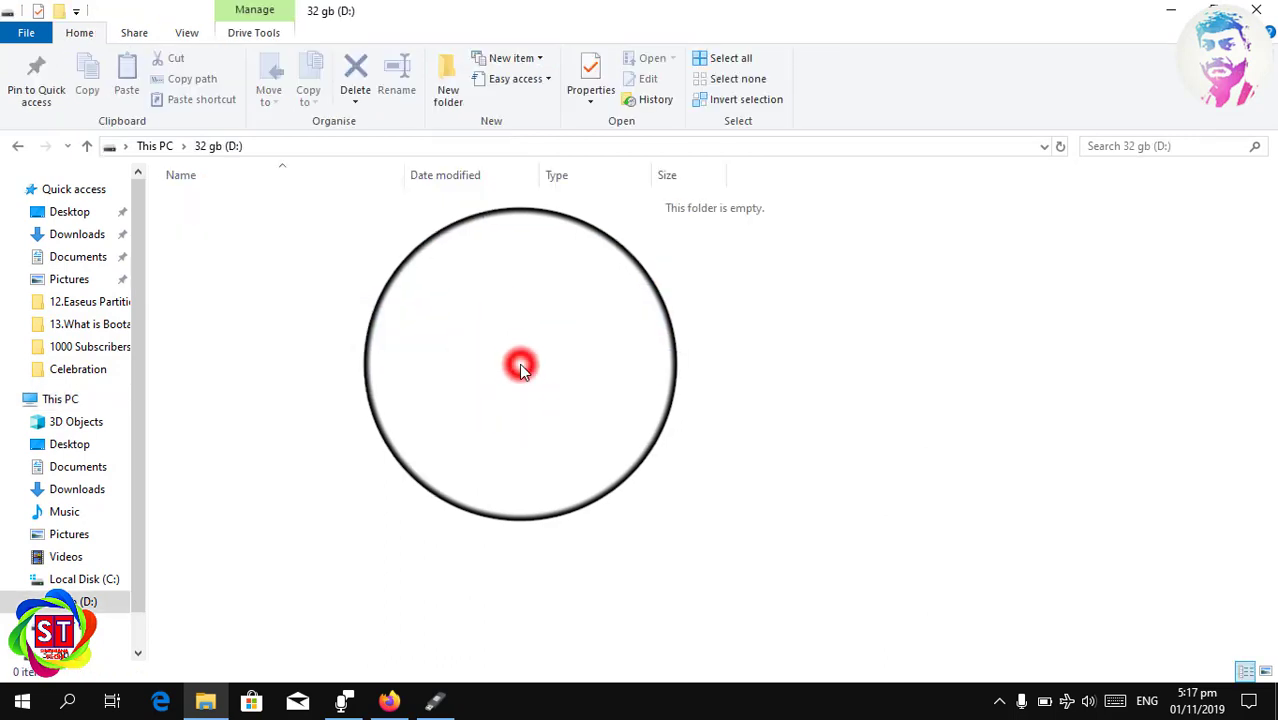
left_click(1271, 8)
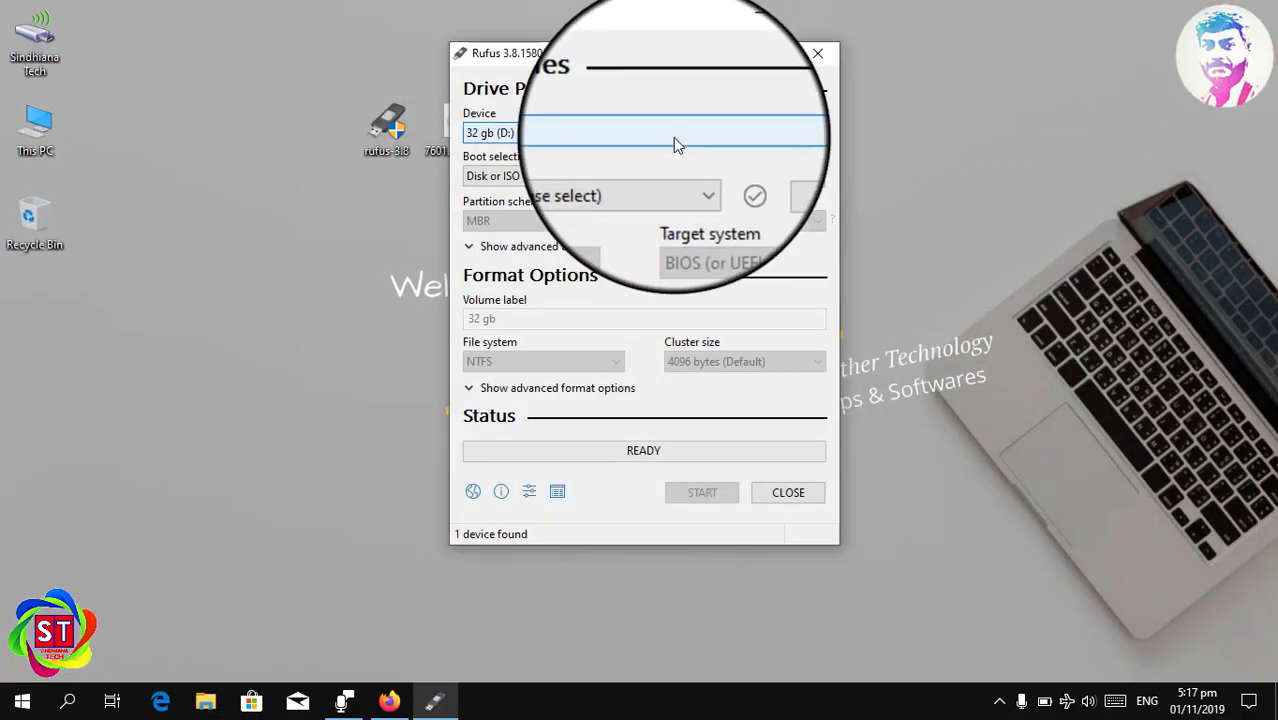
- Keep Disk or ISO image as the boot selection and load the Windows 7 Ultimate x64 ISO from the desktop
left_click(637, 190)
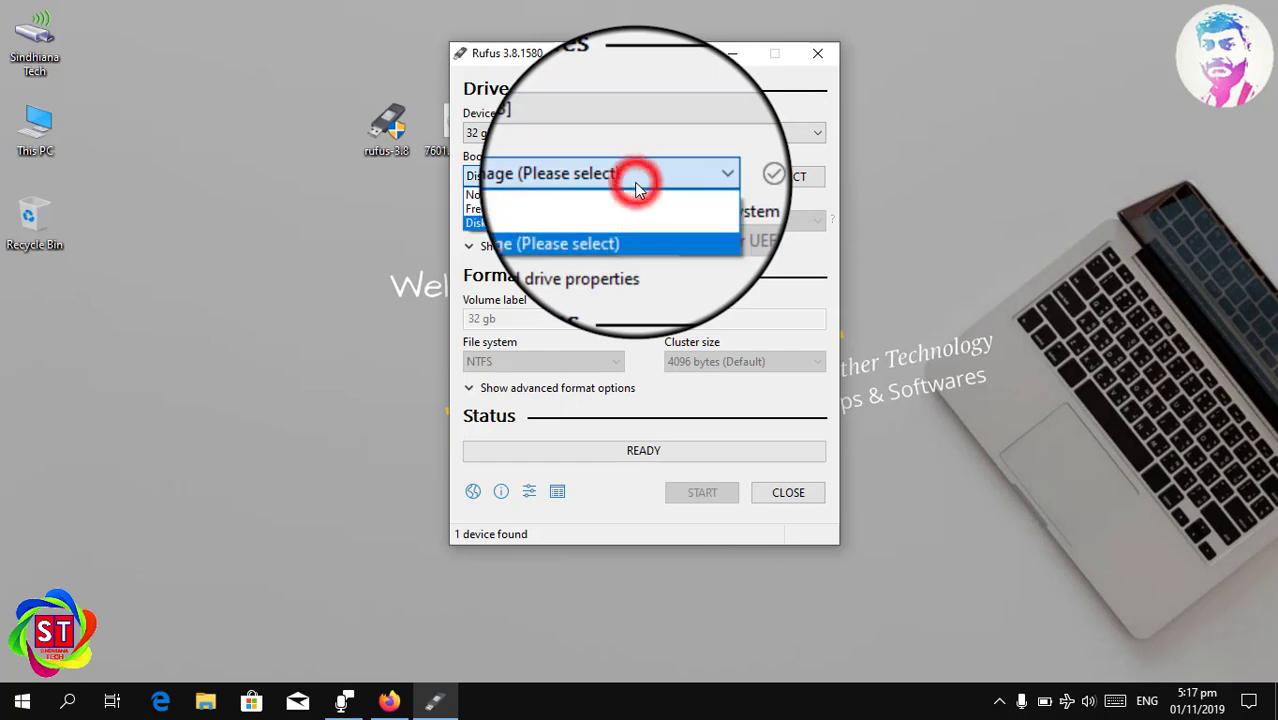
left_click(633, 177)
left_click(801, 180)
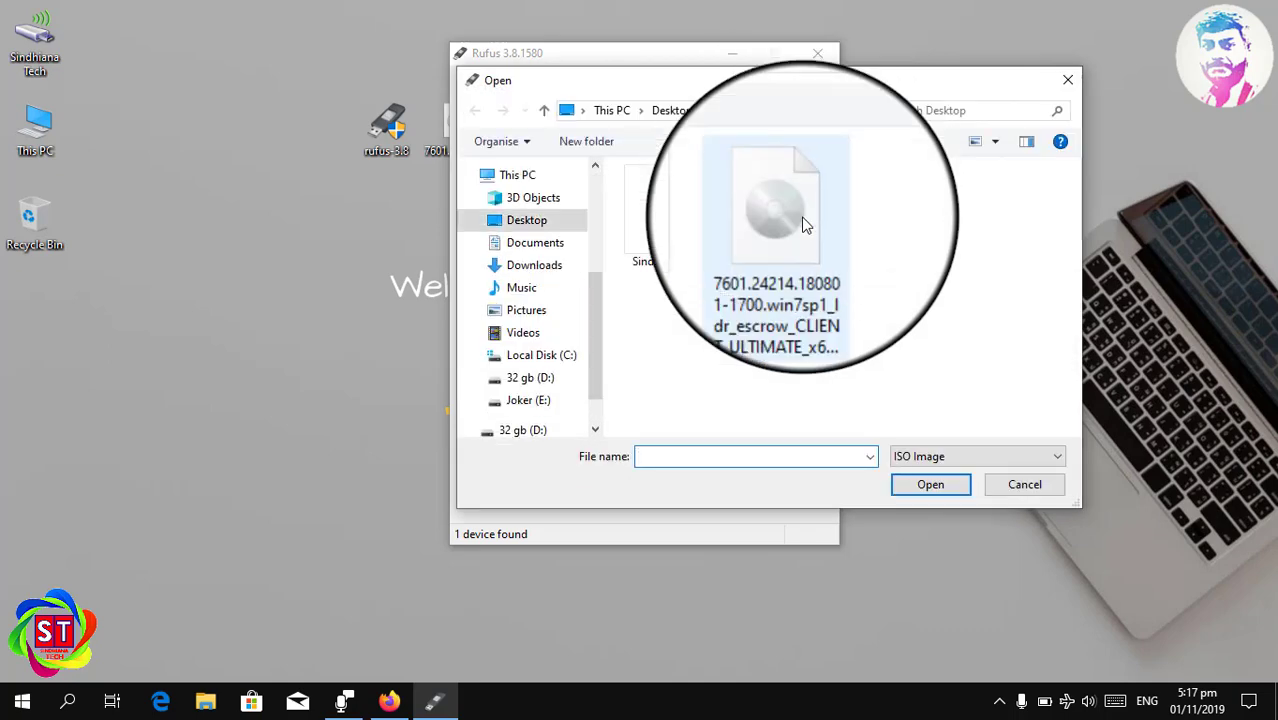
double_click(803, 226)
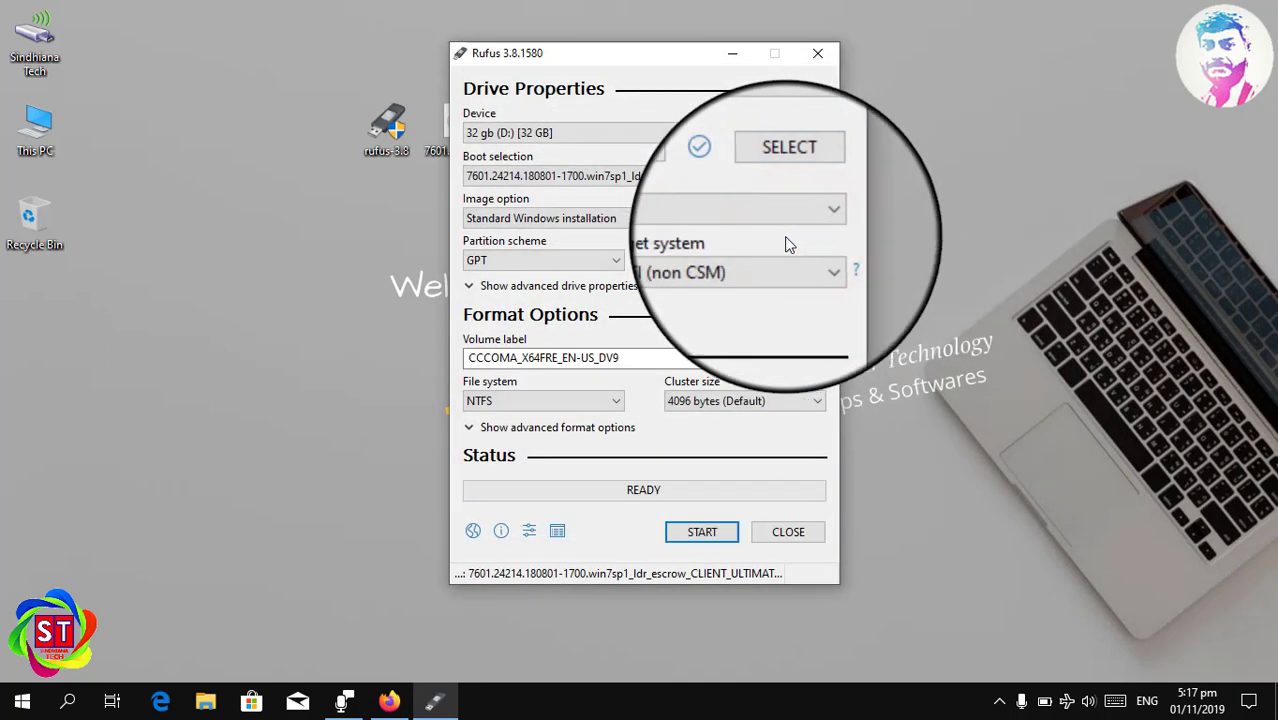
- Review the image option and partition scheme choices, keeping Standard Windows installation and GPT selected
left_click(657, 216)
left_click(657, 217)
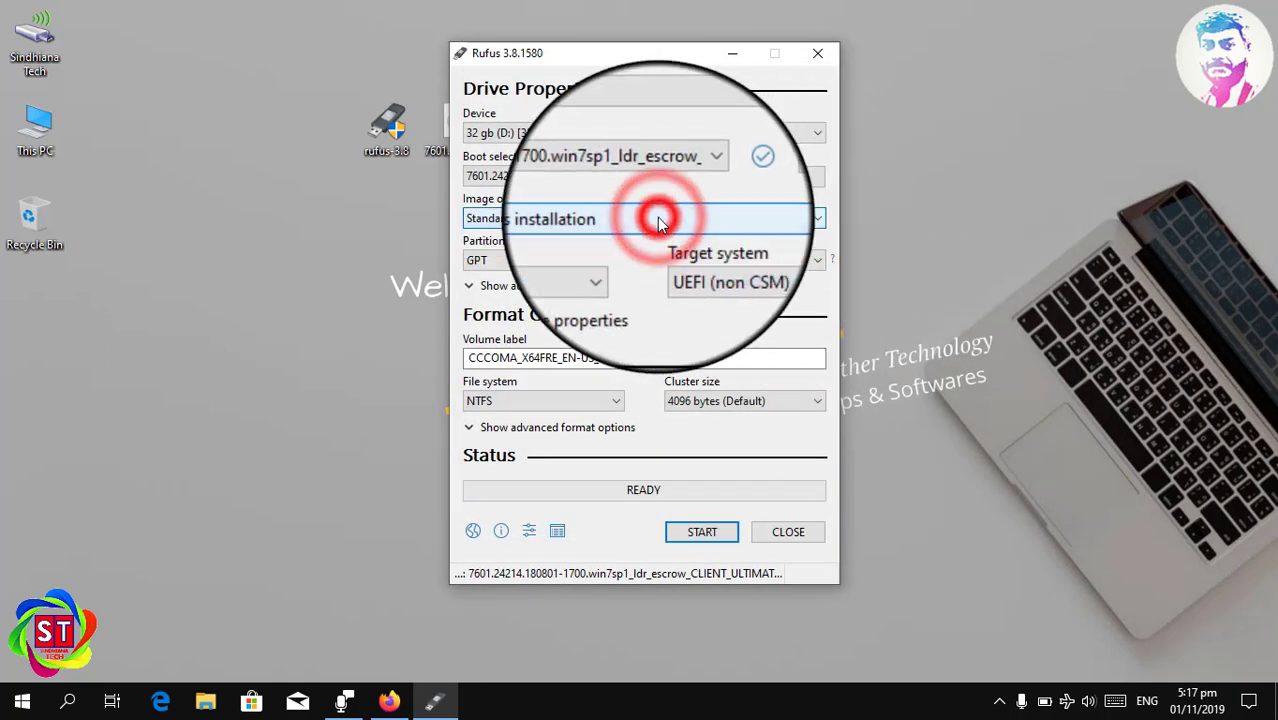
left_click(590, 263)
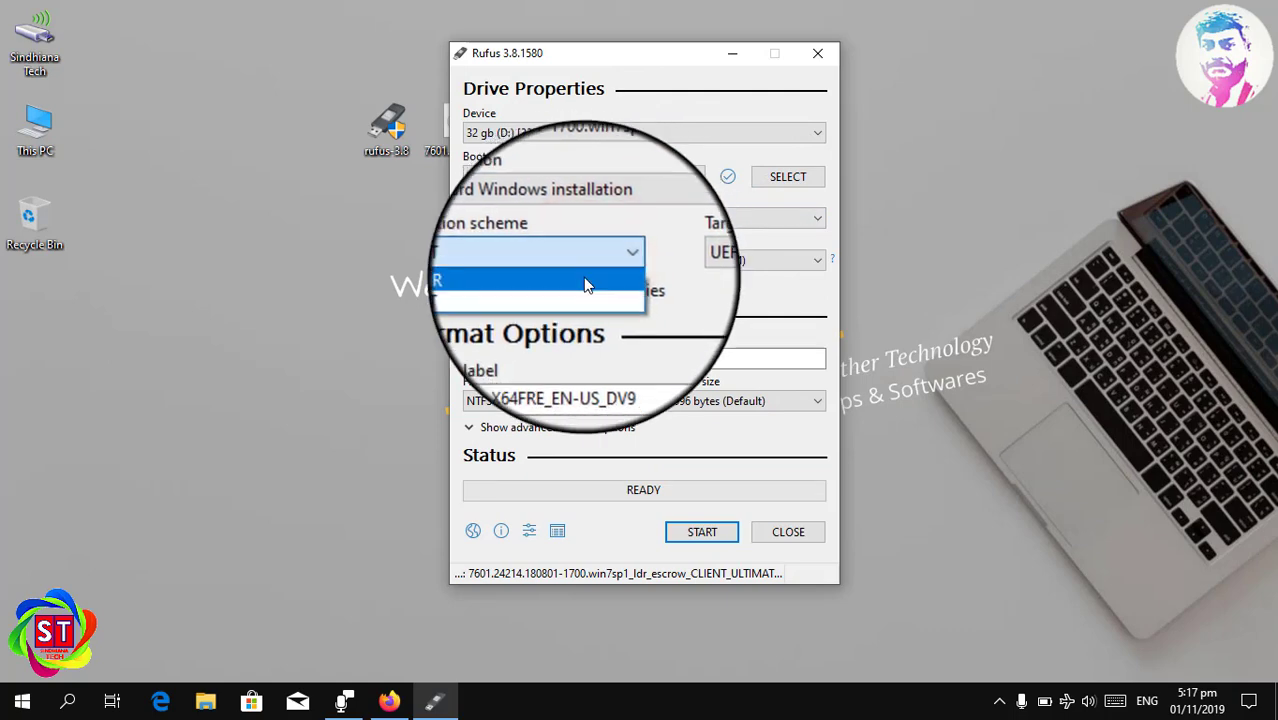
left_click(566, 246)
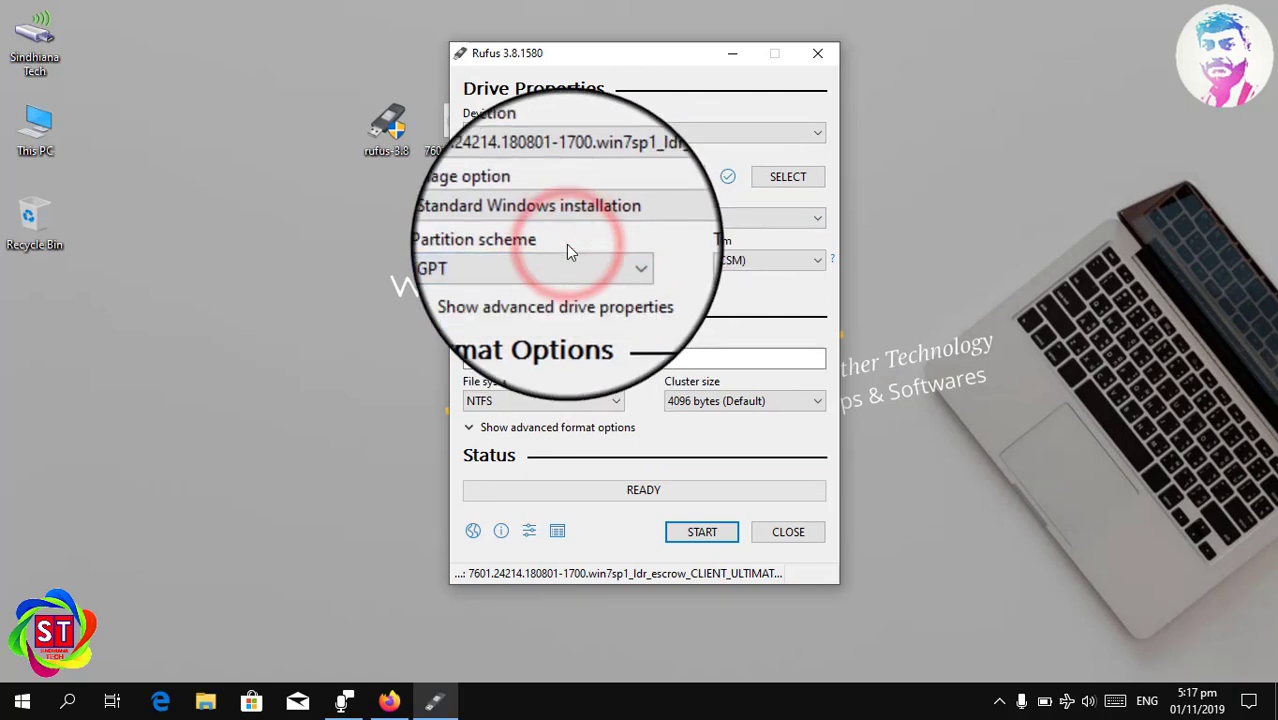
- Check Disk 0's partition style in the volume properties of Disk Management, and close Computer Management
right_click(44, 130)
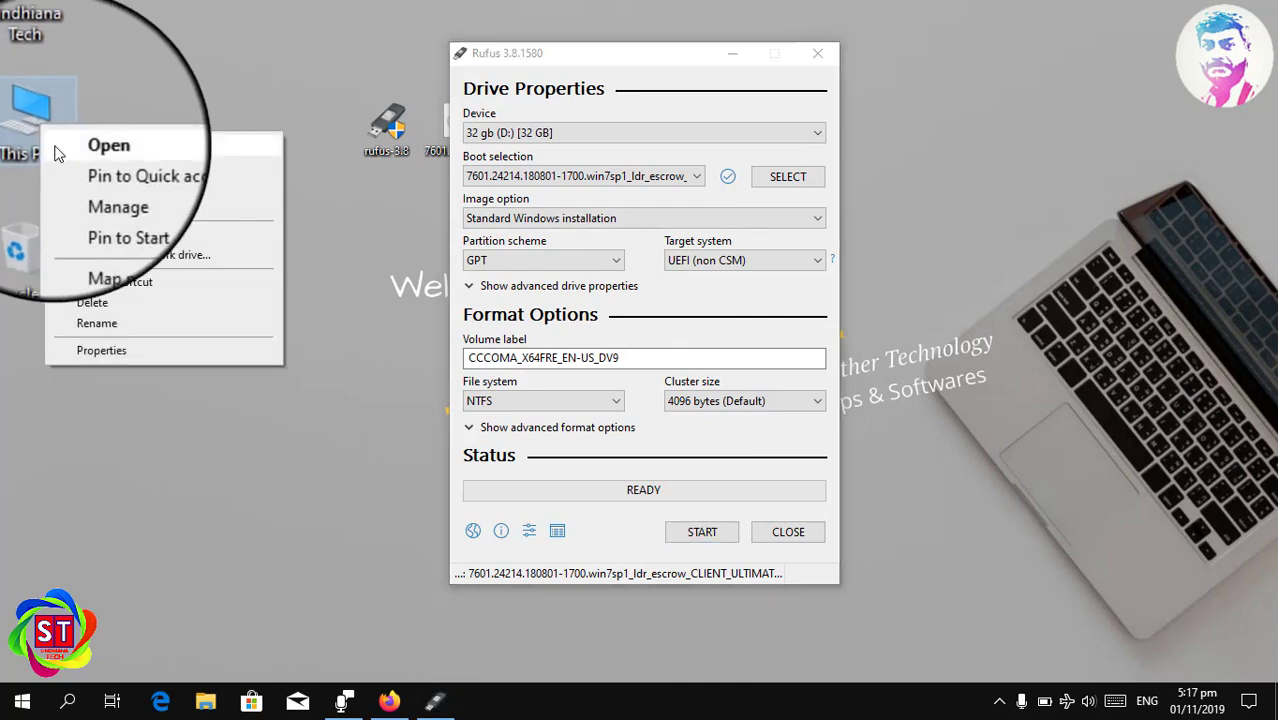
left_click(78, 189)
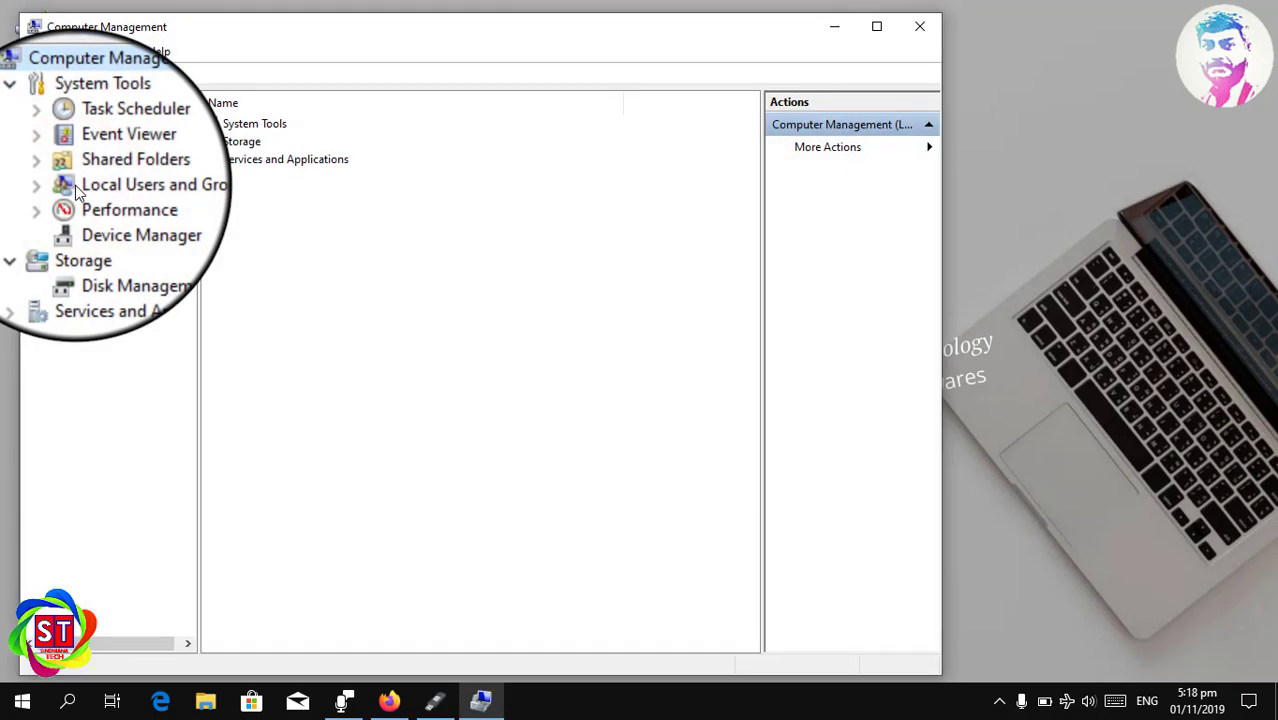
left_click(105, 256)
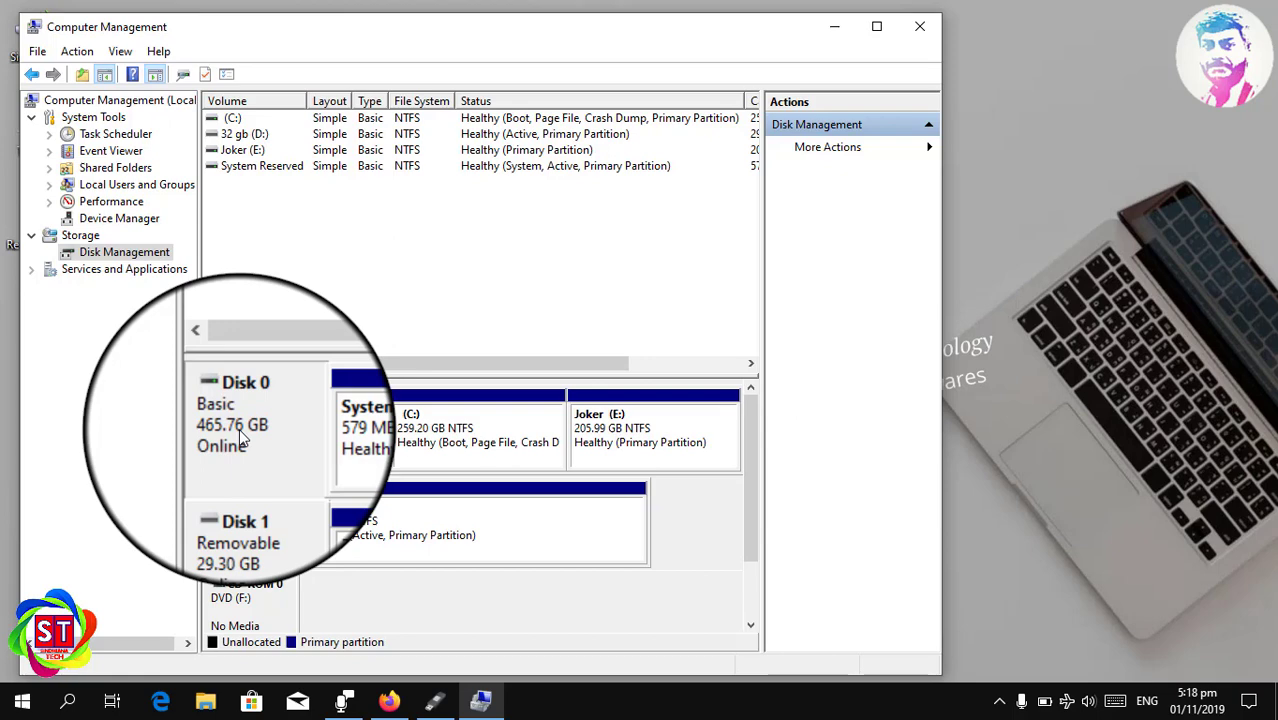
right_click(239, 428)
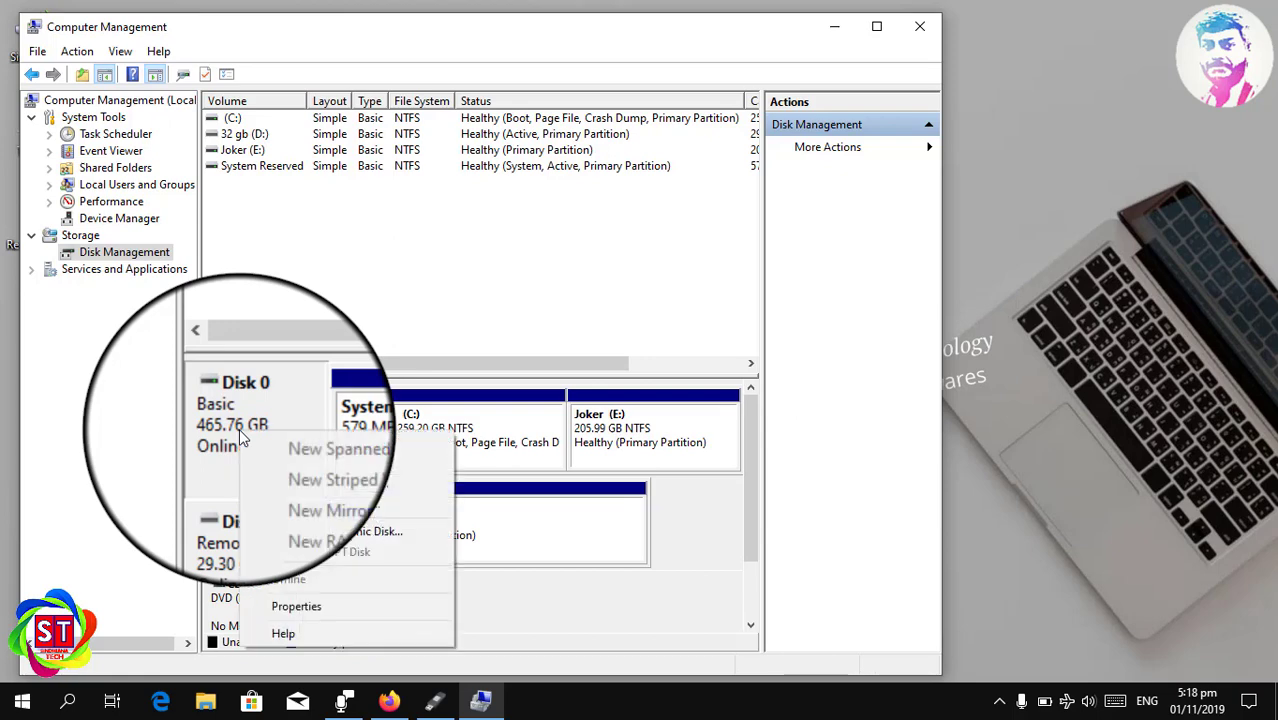
left_click(288, 610)
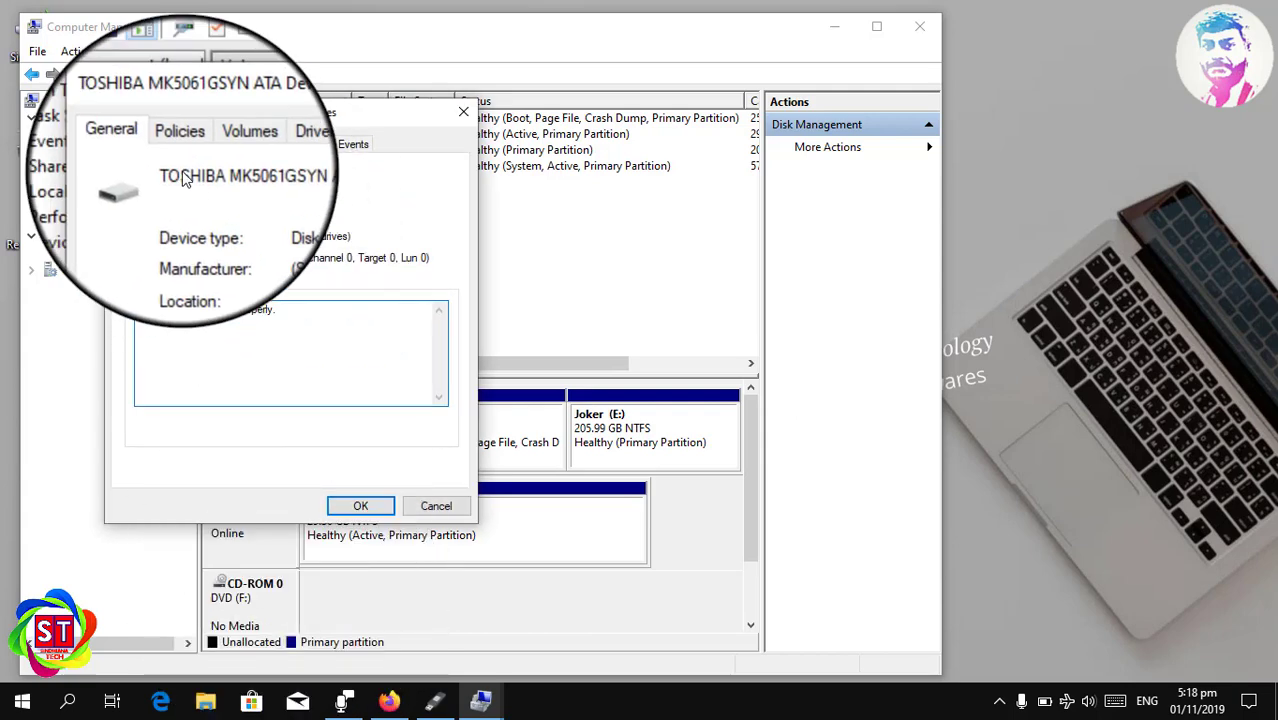
left_click(226, 144)
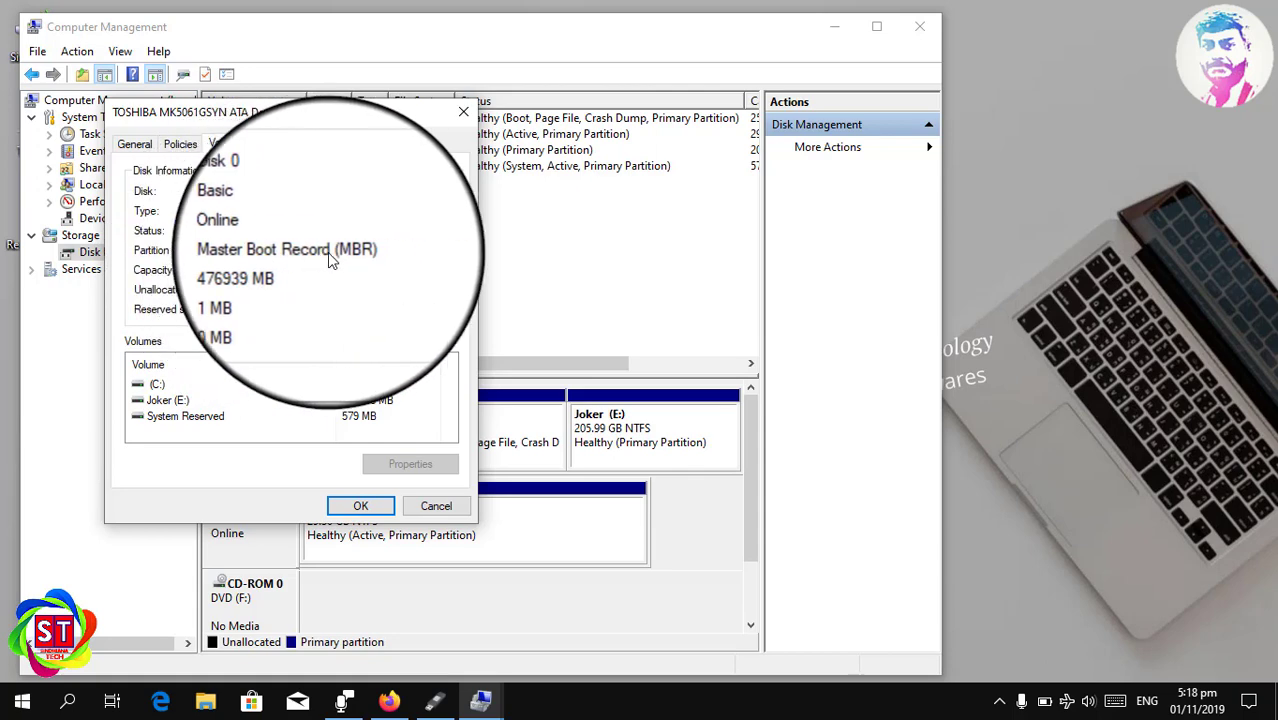
left_click(388, 503)
left_click(936, 25)
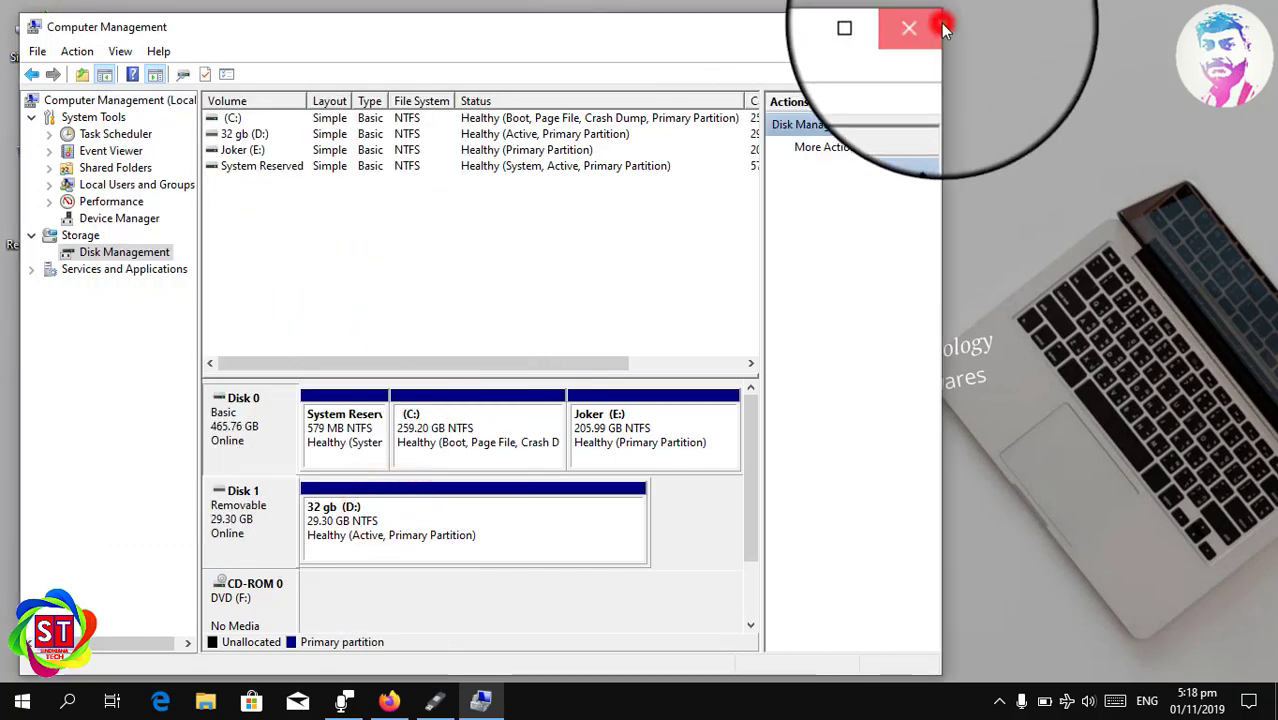
- Set the partition scheme to MBR with BIOS (or UEFI-CSM) as the target system
left_click(595, 252)
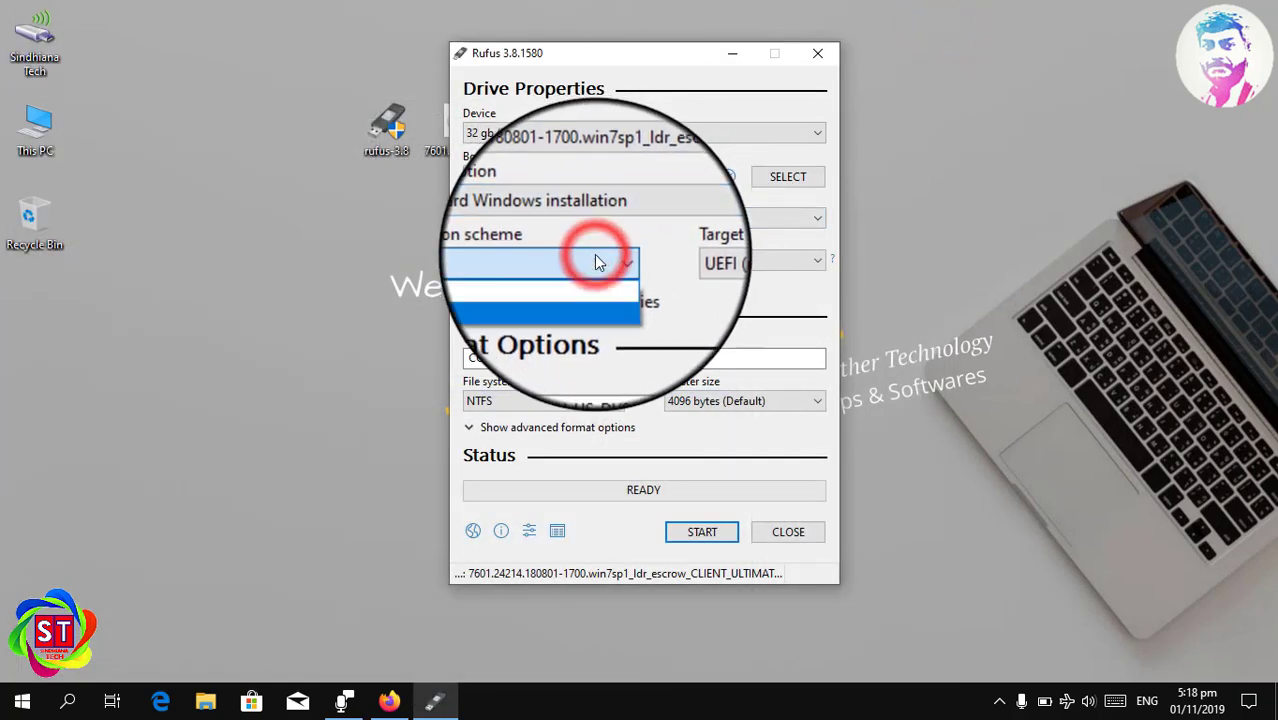
left_click(563, 282)
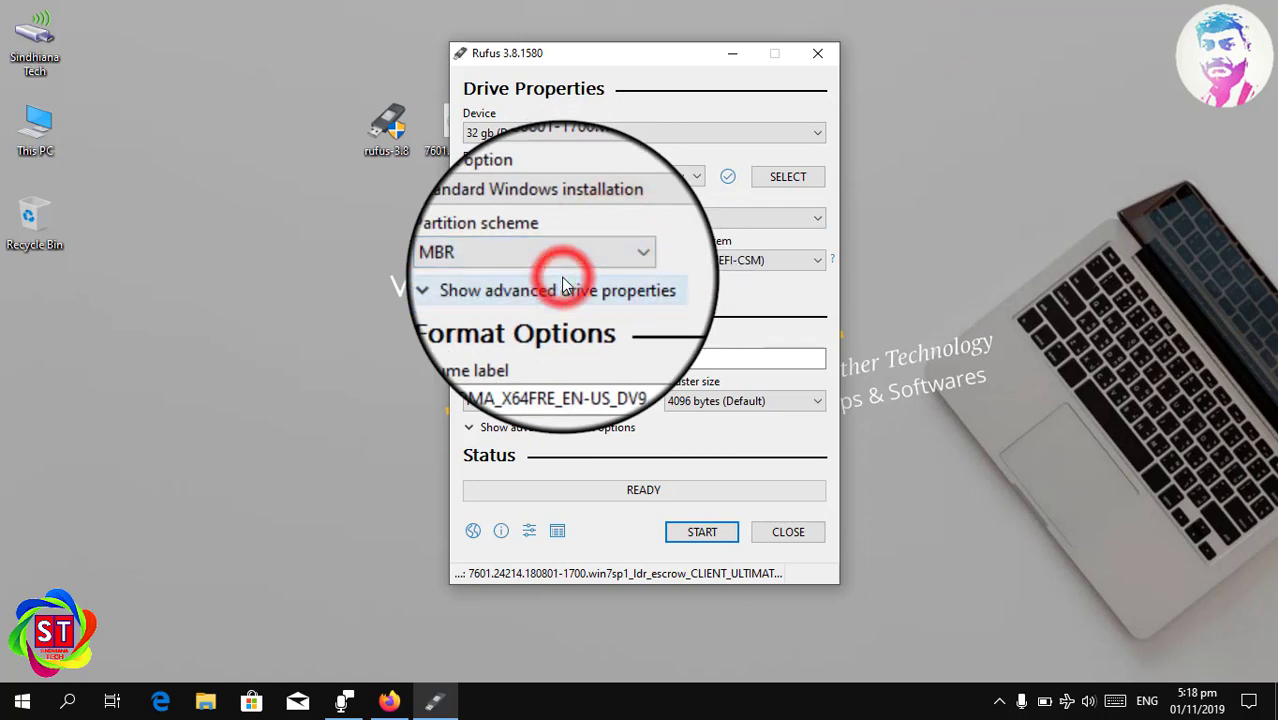
left_click(713, 268)
left_click(713, 274)
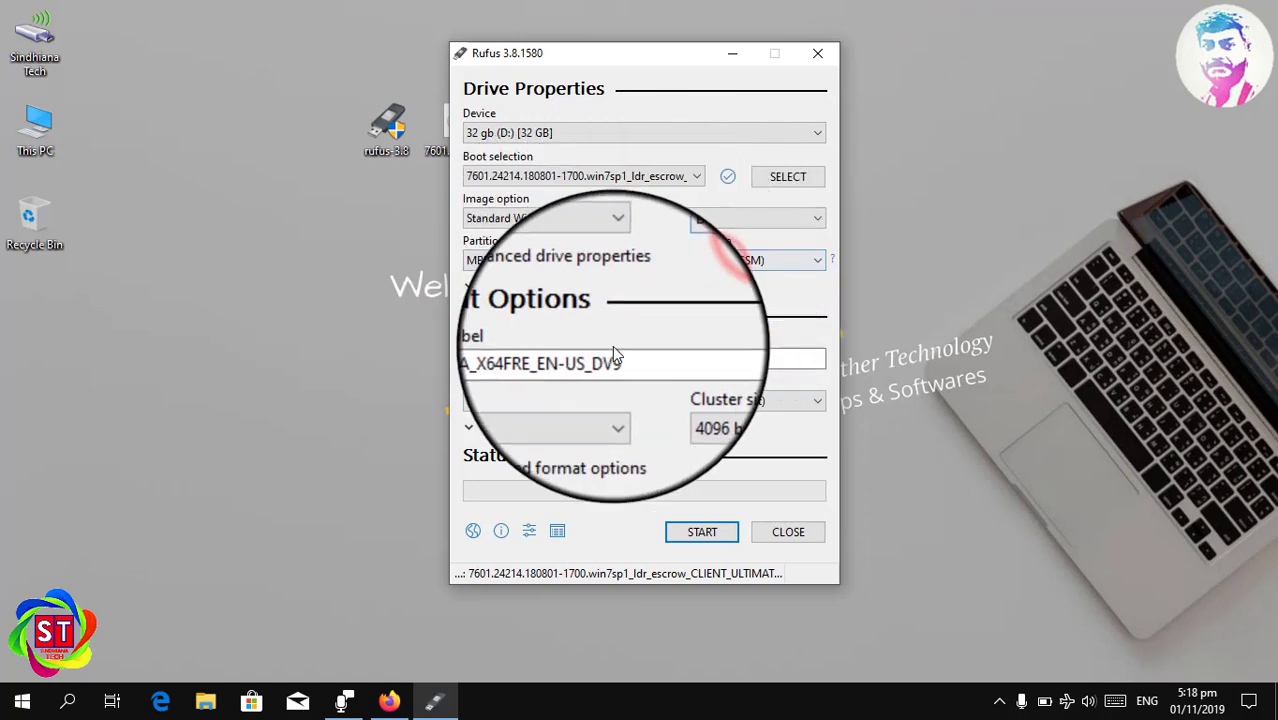
- Set the volume label to Window 7 Ultimate, keeping the NTFS file system and the default 4096-byte cluster size
left_click_drag(612, 357, 471, 414)
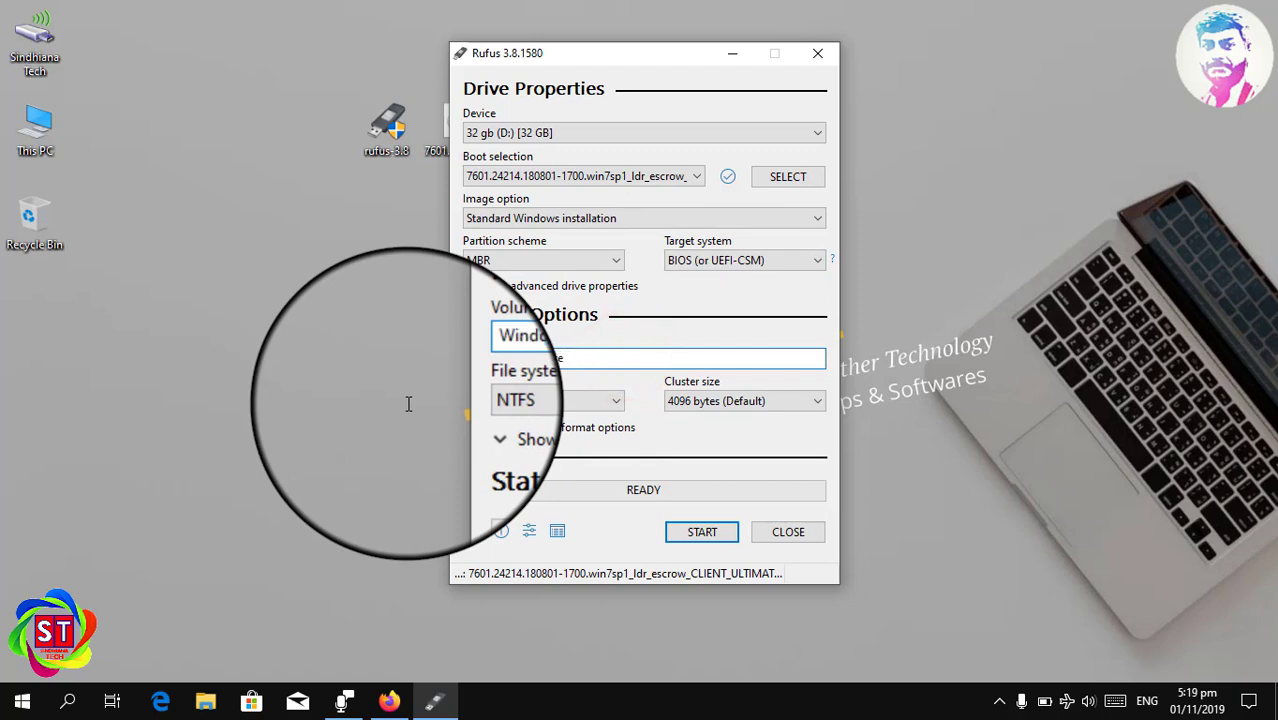
left_click(545, 408)
left_click(546, 410)
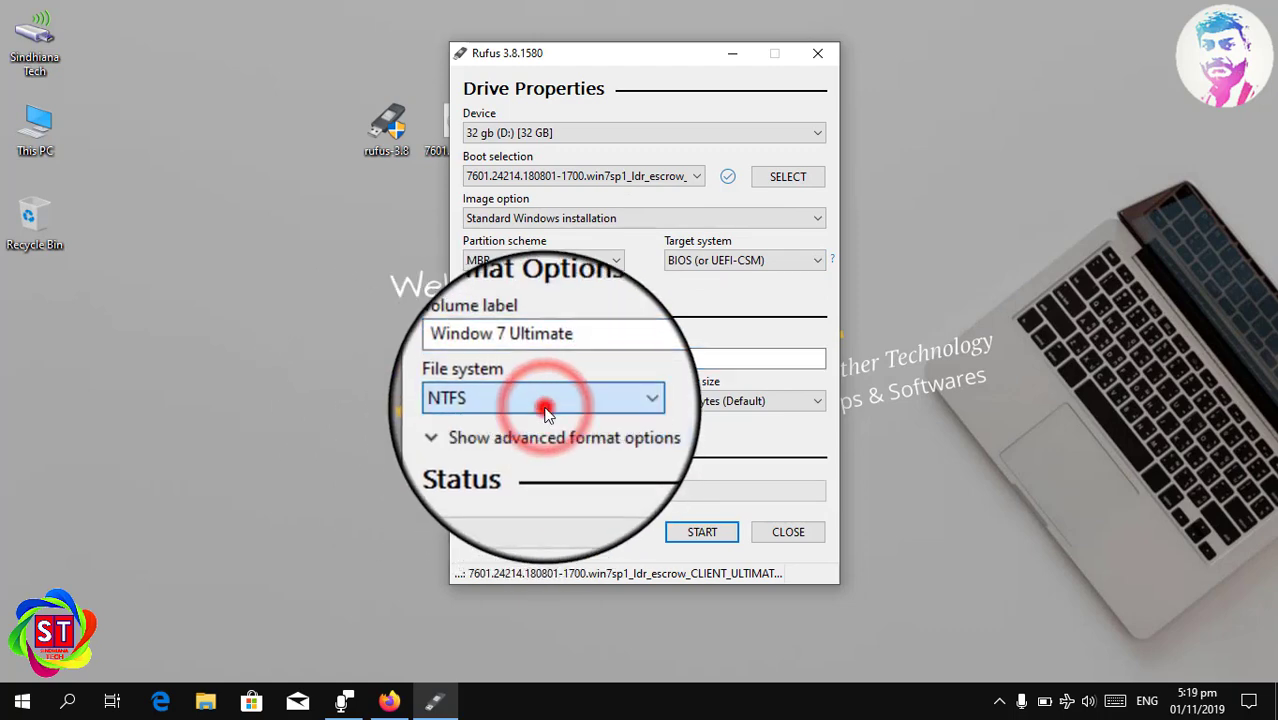
left_click(702, 407)
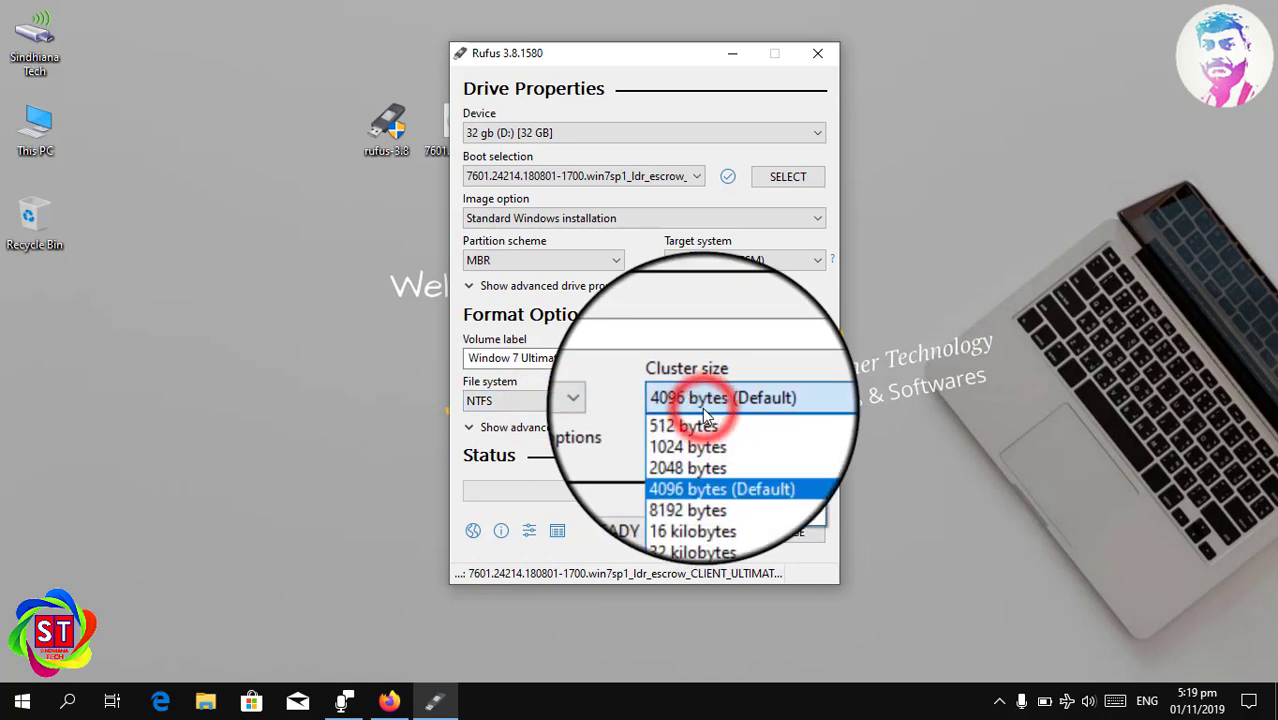
left_click(702, 407)
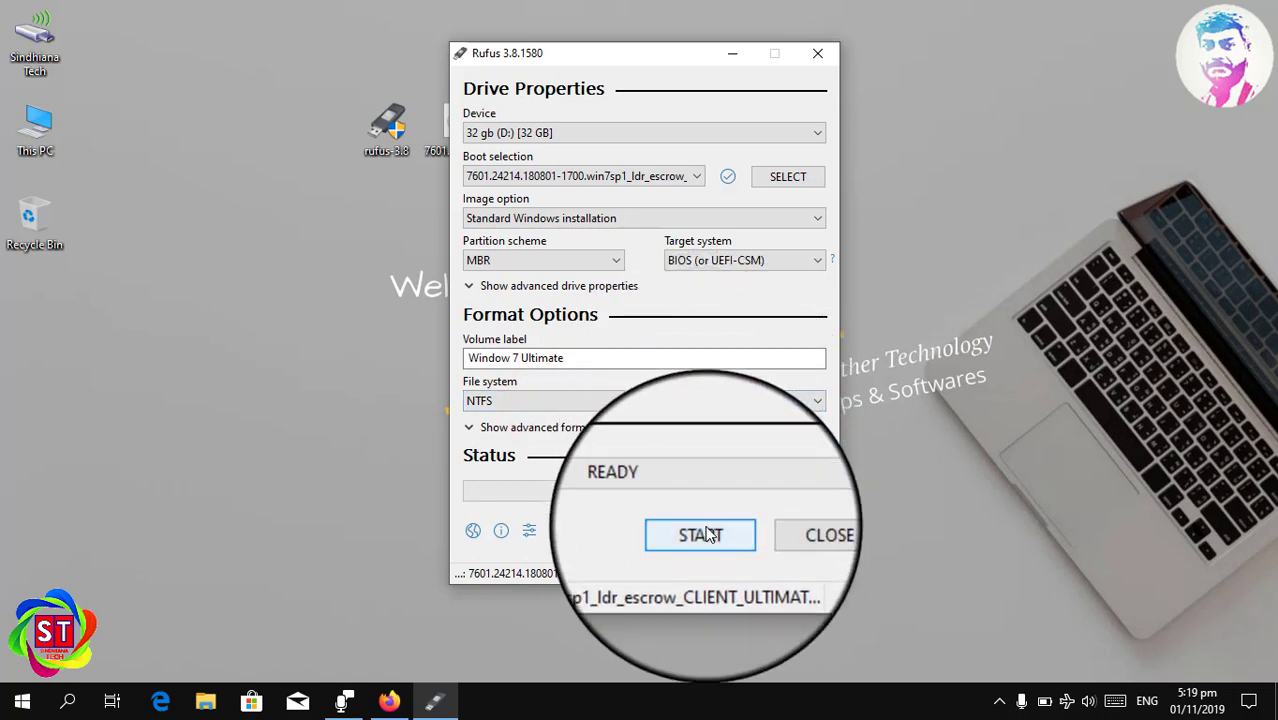
- Start creating the bootable USB drive and agree to erase all data on the 32 GB device
left_click(705, 533)
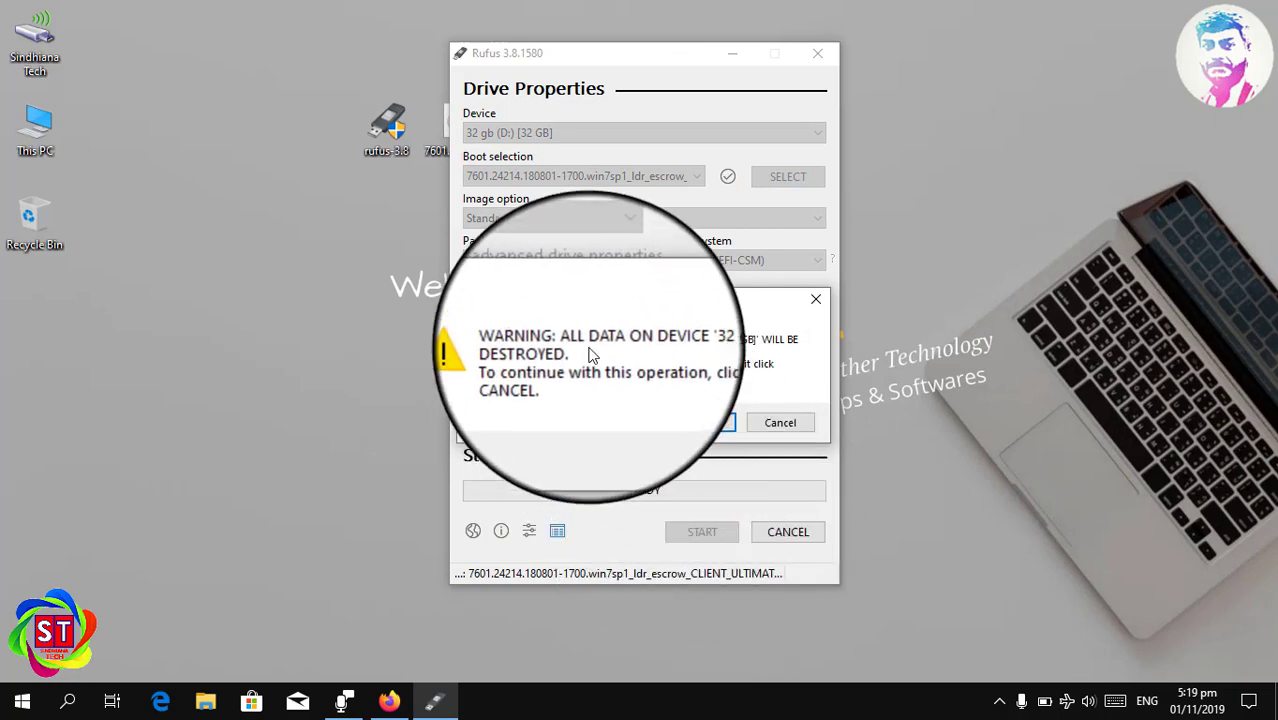
left_click(703, 426)
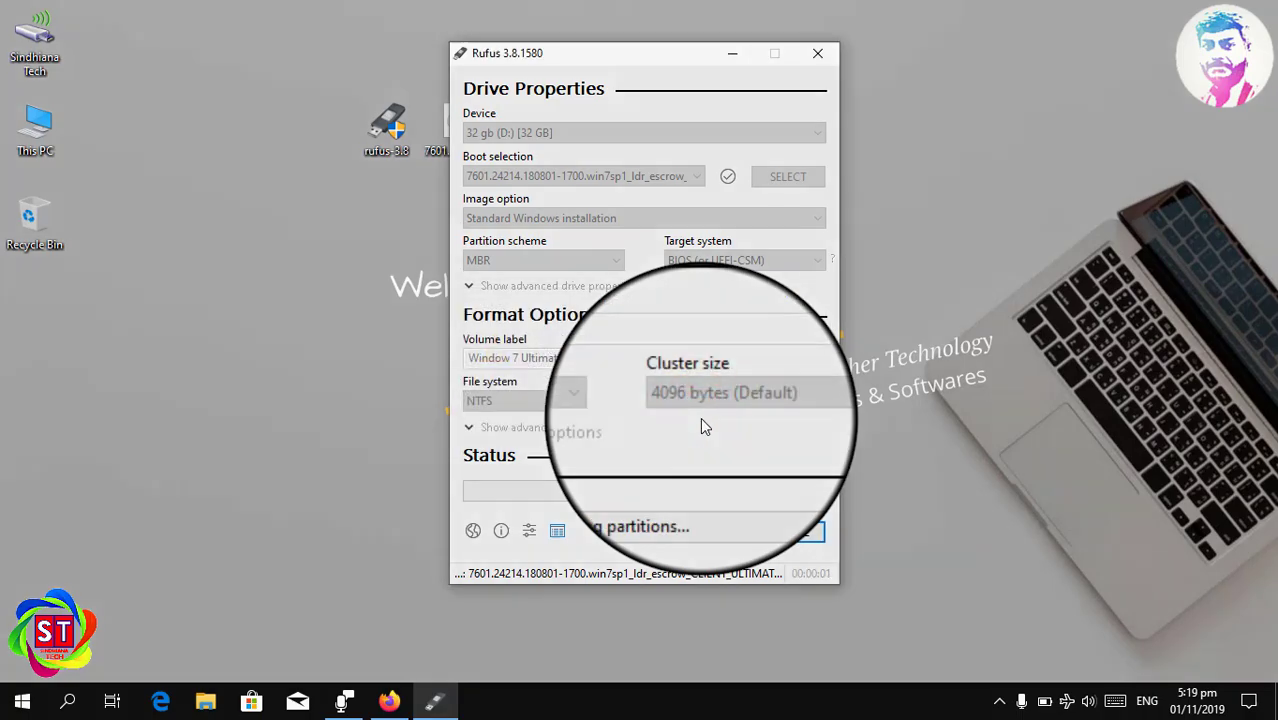